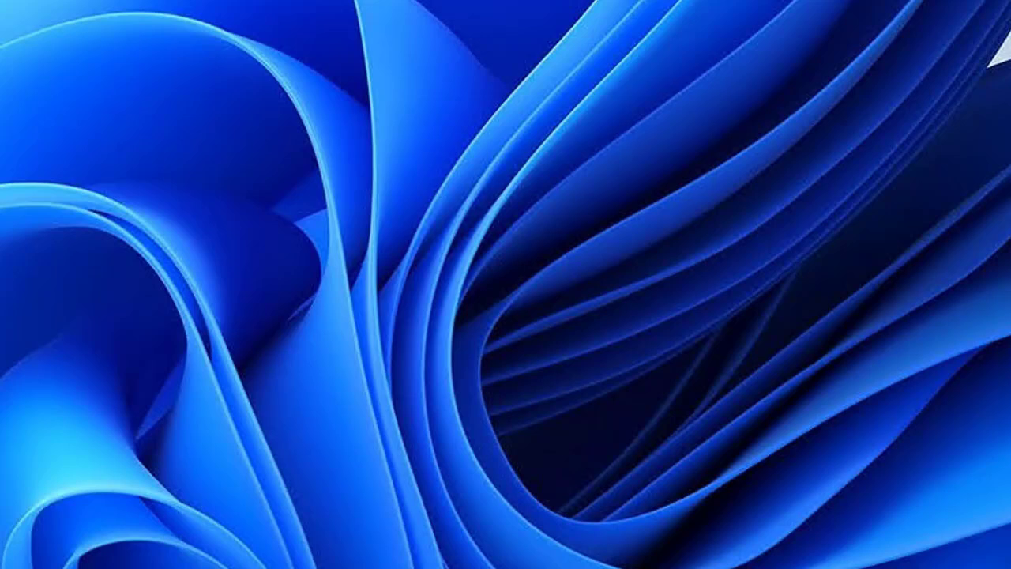
Open the desktop personalization settings, try the Windows (dark) theme and switch back to the Windows light theme.
{"action": "right_click", "coordinate": [497, 5]}
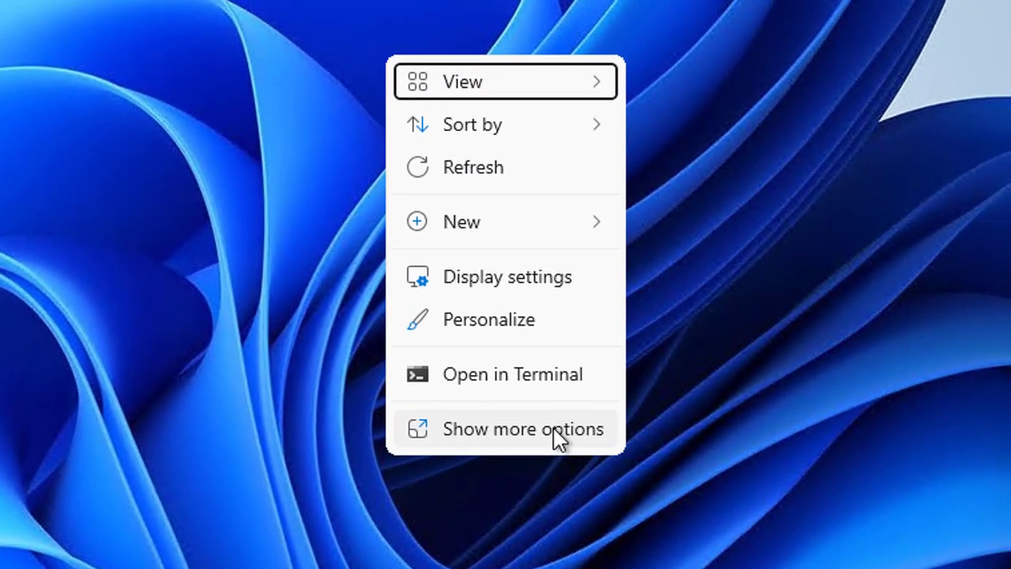
{"action": "left_click", "coordinate": [507, 438]}
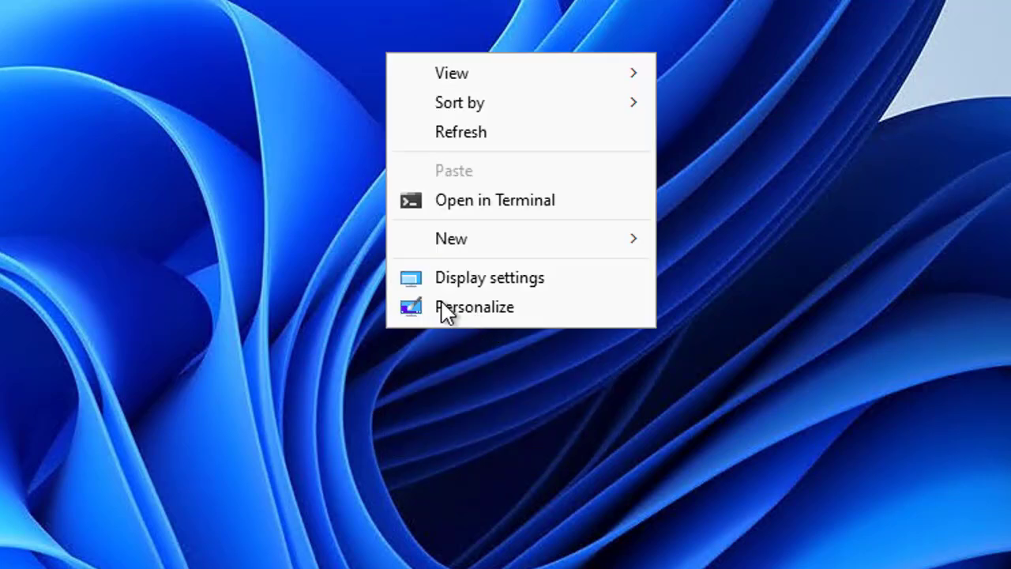
{"action": "left_click", "coordinate": [499, 311]}
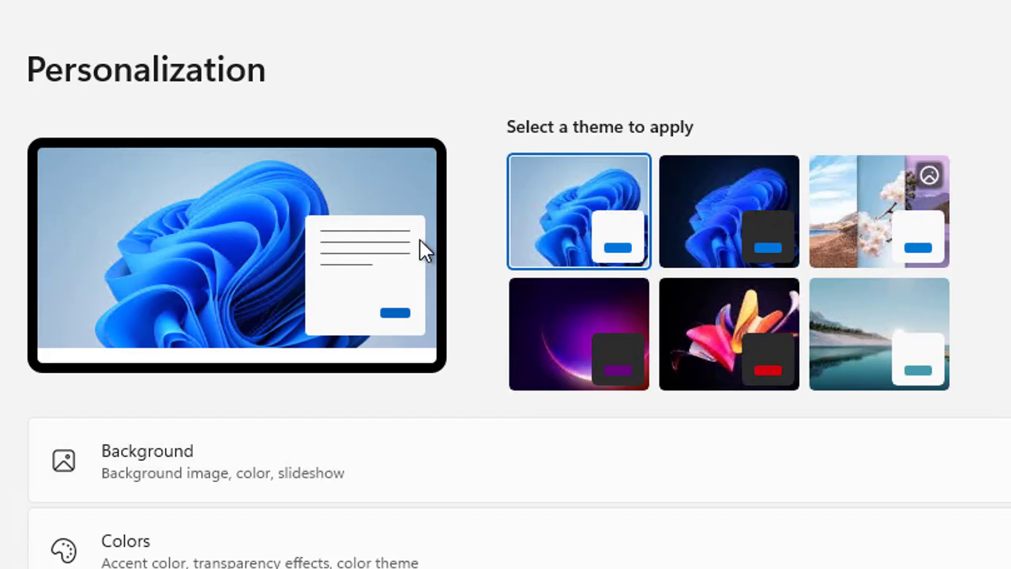
{"action": "left_click", "coordinate": [715, 205]}
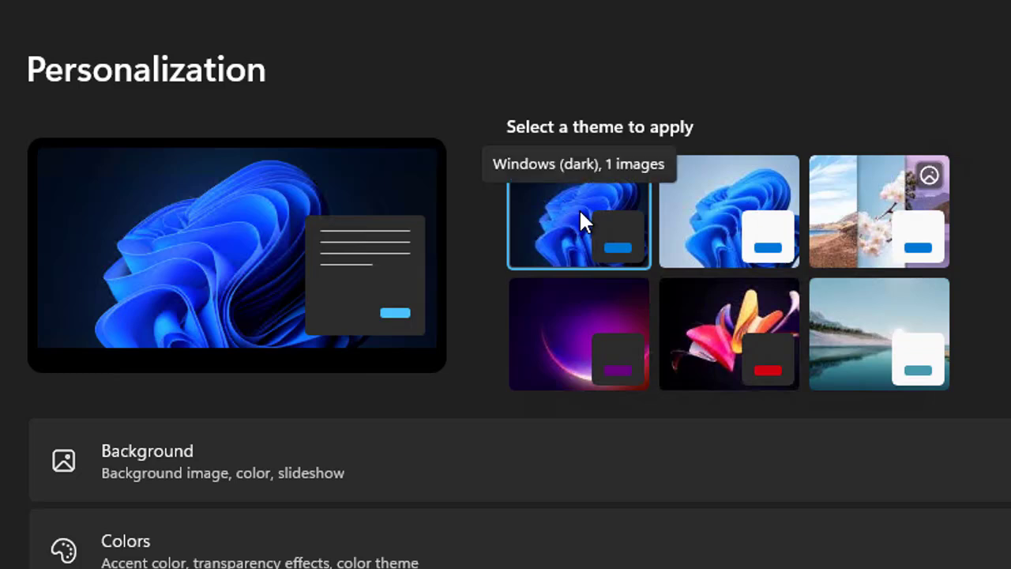
{"action": "left_click", "coordinate": [693, 203]}
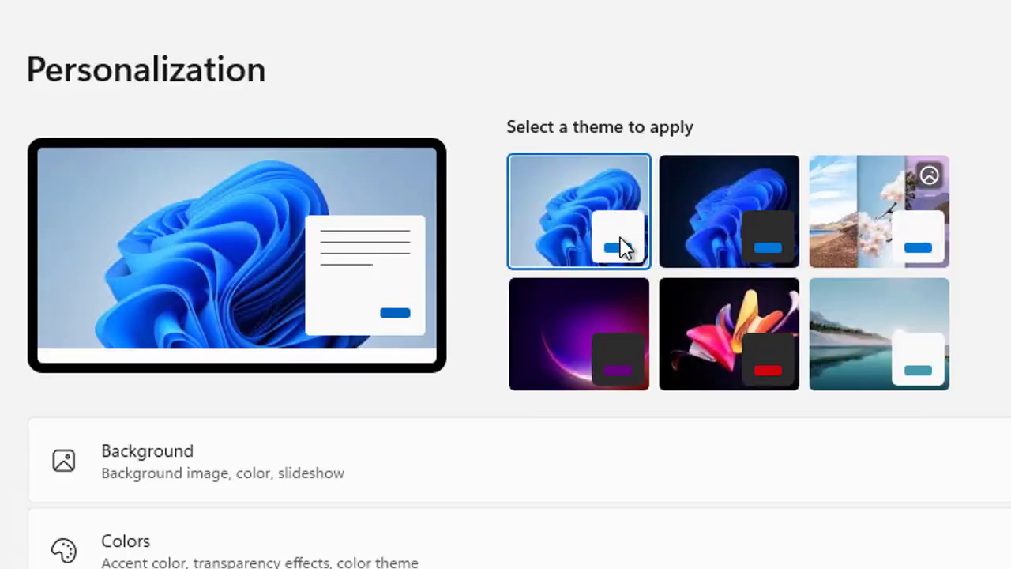
Open the Background settings, set the dark blue bloom picture as desktop background and minimize Settings to view it.
{"action": "scroll", "coordinate": [364, 196], "scroll_direction": "down", "scroll_amount": 4}
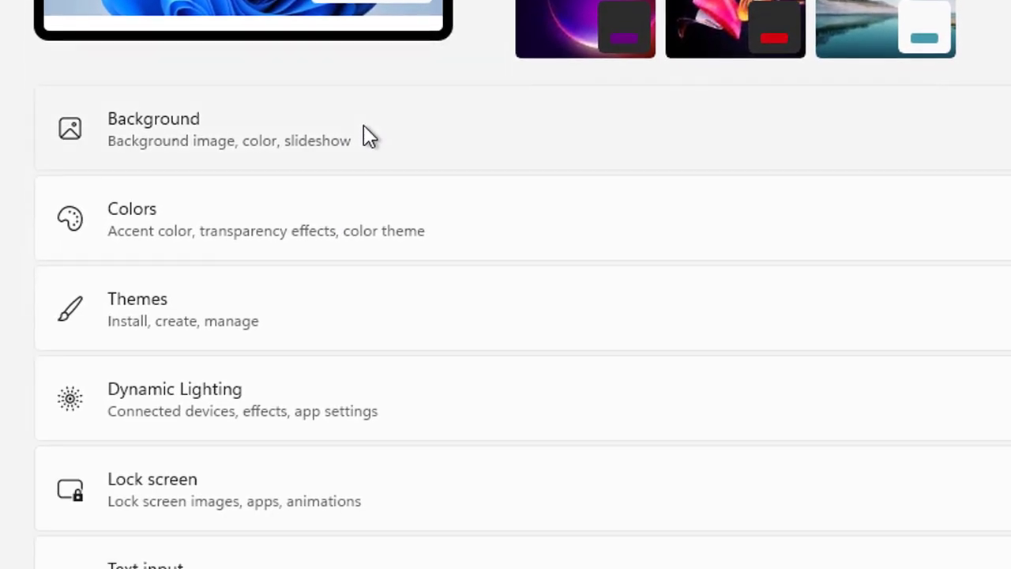
{"action": "left_click", "coordinate": [364, 136]}
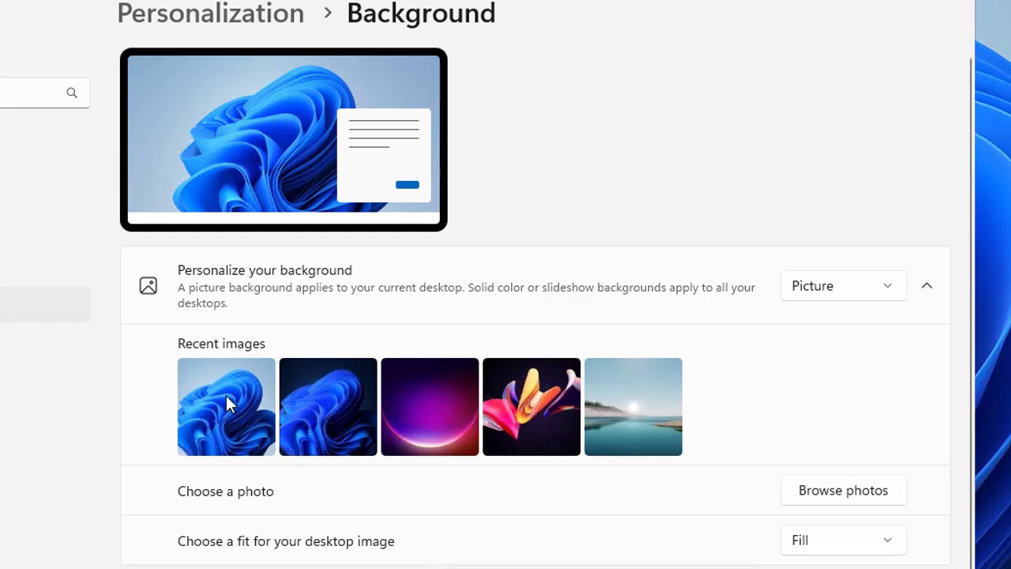
{"action": "left_click", "coordinate": [318, 391]}
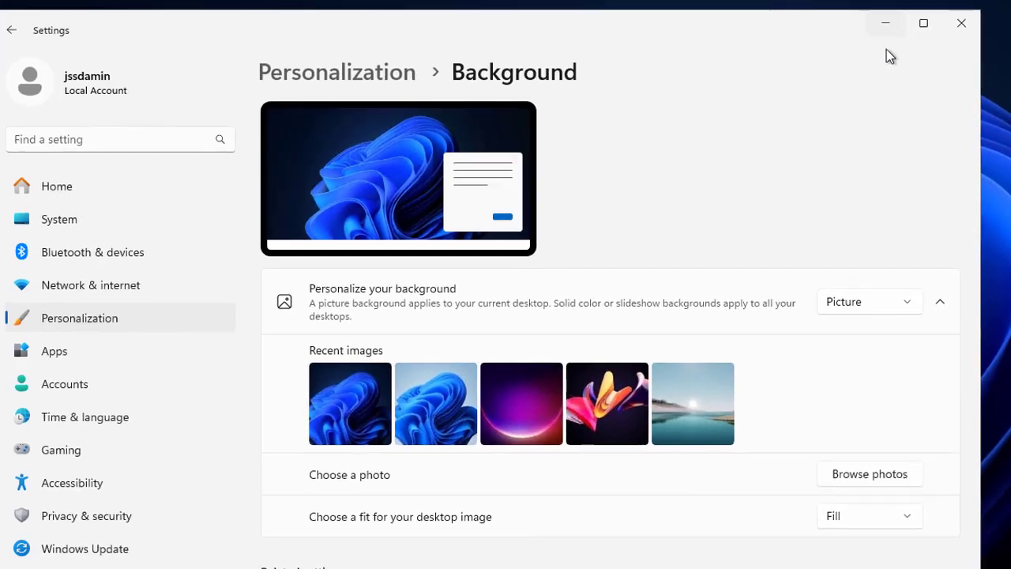
{"action": "left_click", "coordinate": [885, 24]}
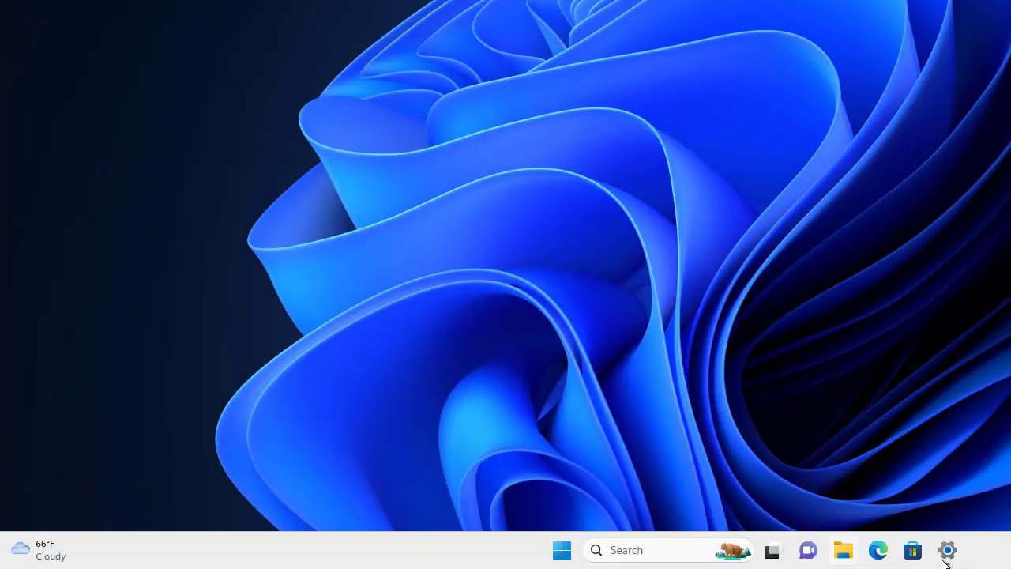
Restore Settings, try the purple glow and colorful ribbon backgrounds, and set the lake sunrise picture as desktop background.
{"action": "left_click", "coordinate": [948, 550]}
{"action": "left_click", "coordinate": [568, 151]}
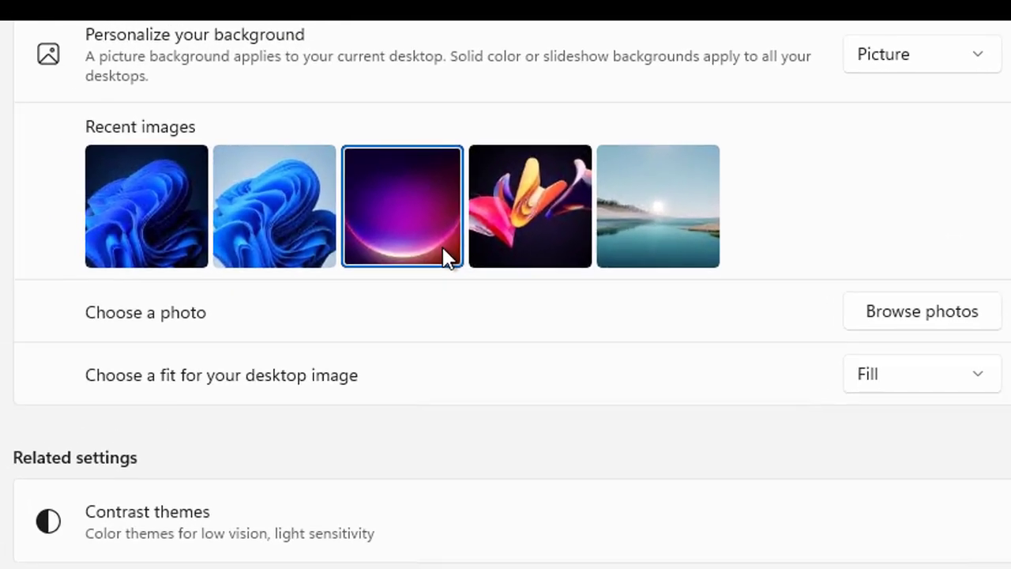
{"action": "left_click", "coordinate": [521, 245]}
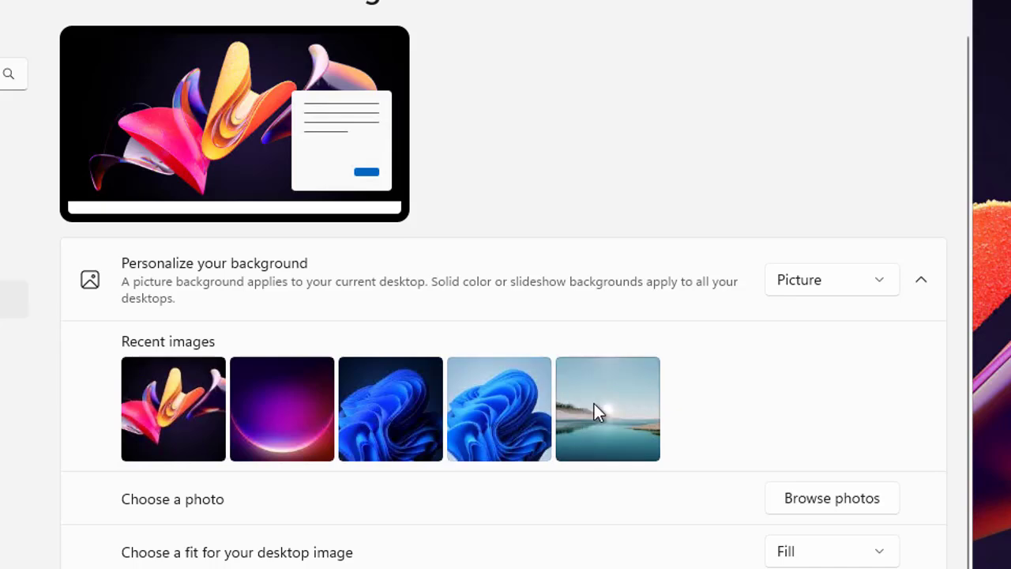
{"action": "left_click", "coordinate": [594, 404]}
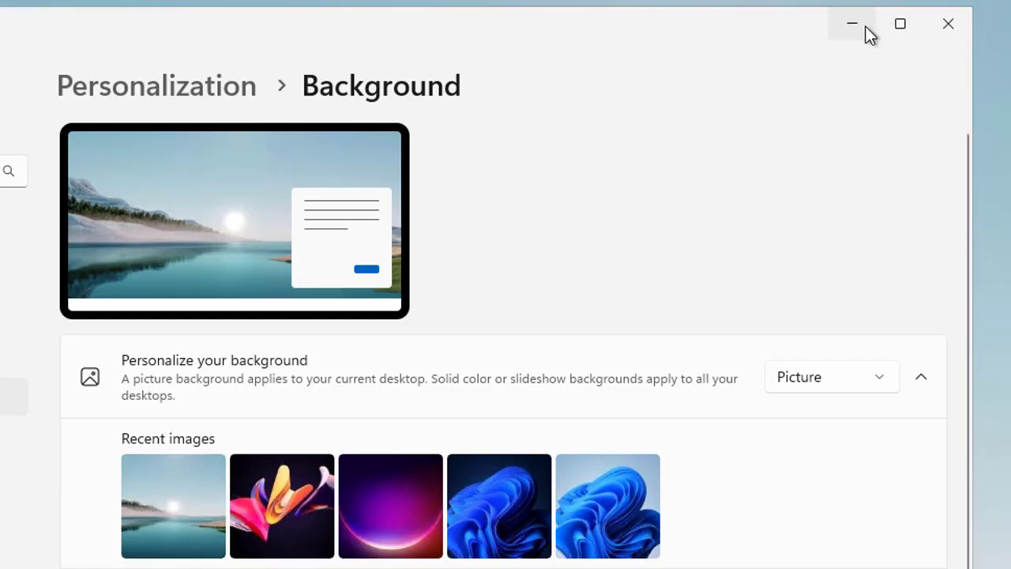
{"action": "left_click", "coordinate": [862, 24]}
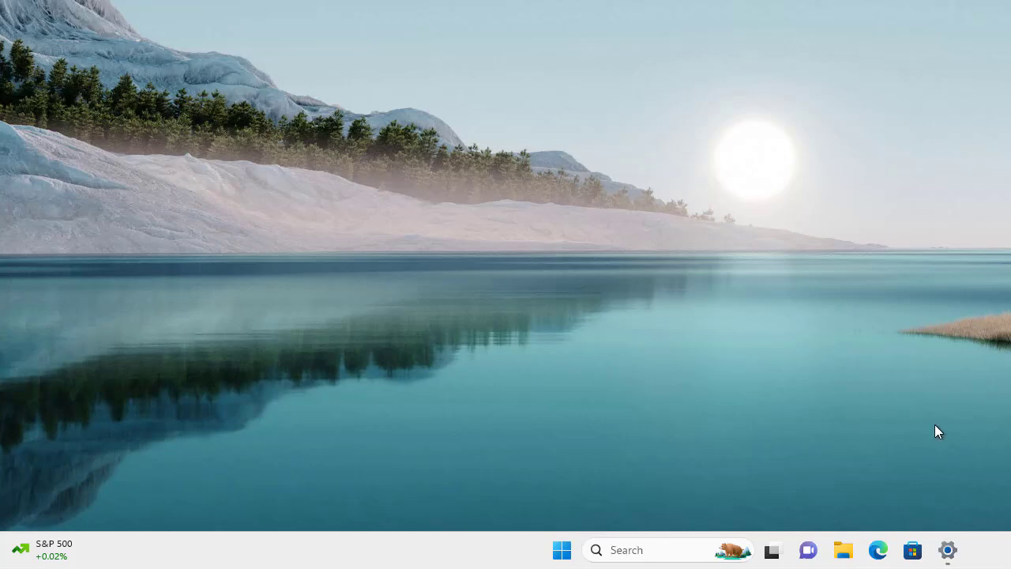
Browse the Downloads folder for a custom background photo, cancel the selection and close Settings.
{"action": "mouse_move", "coordinate": [948, 550]}
{"action": "left_click", "coordinate": [924, 466]}
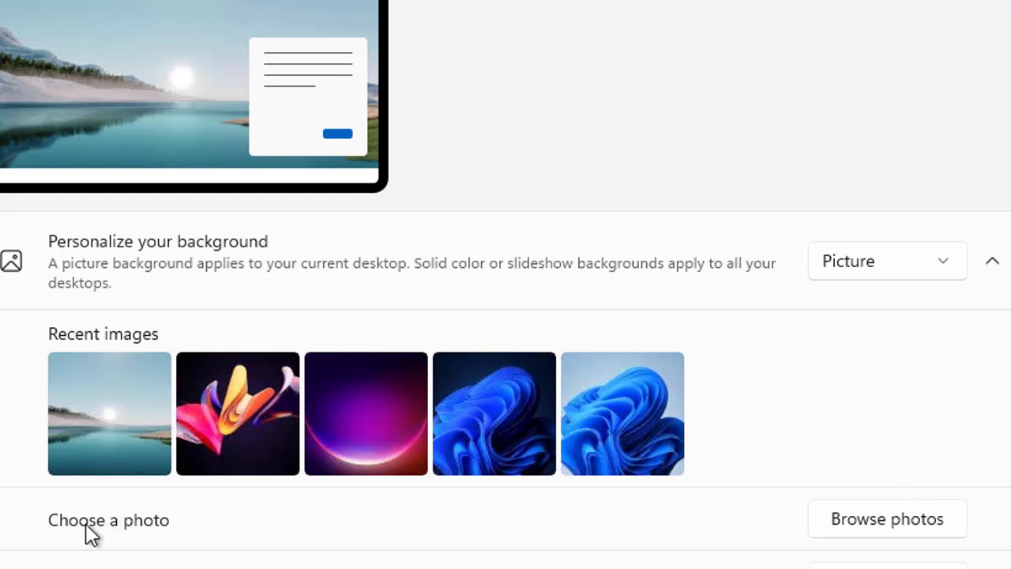
{"action": "left_click", "coordinate": [855, 531]}
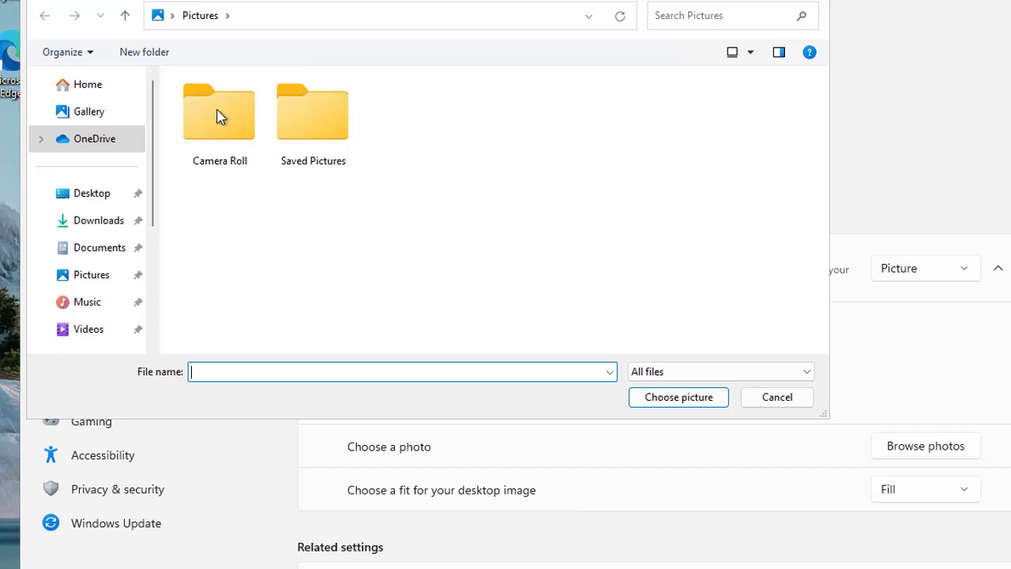
{"action": "left_click", "coordinate": [100, 220]}
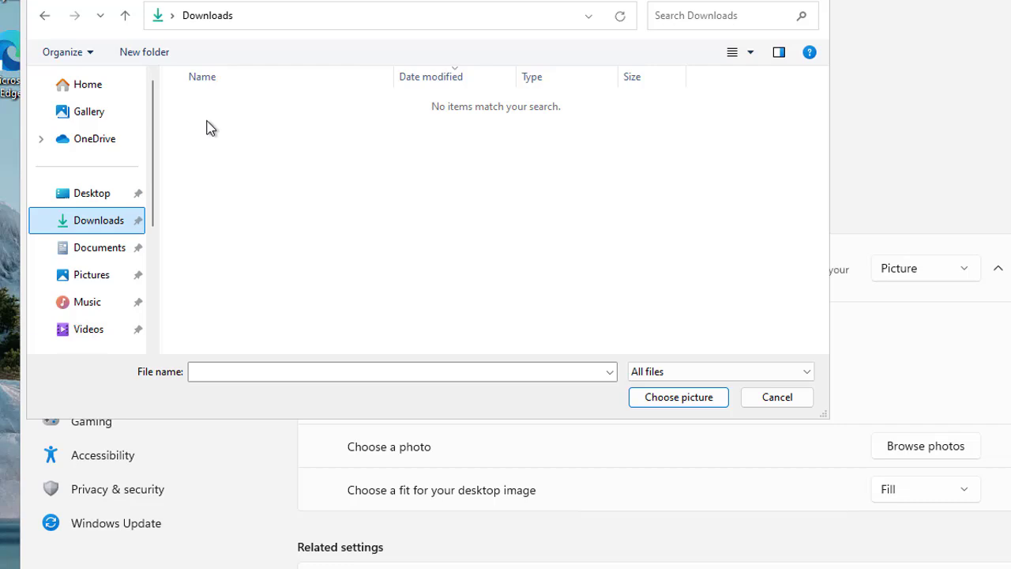
{"action": "left_click", "coordinate": [772, 396]}
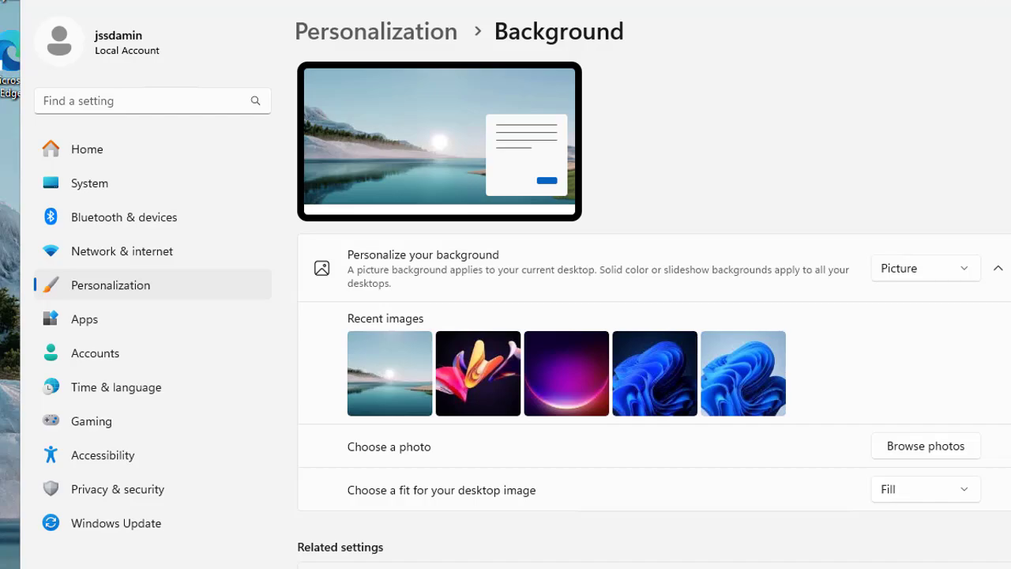
{"action": "key", "text": "alt+F4"}
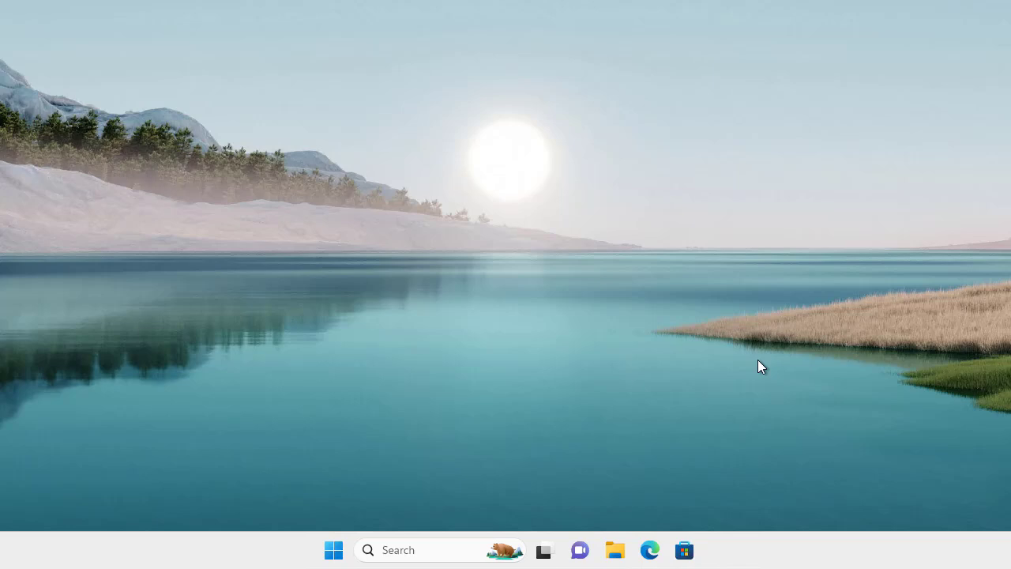
Reopen the desktop personalization settings and set the Start layout to More recommendations after trying More pins.
{"action": "right_click", "coordinate": [605, 136]}
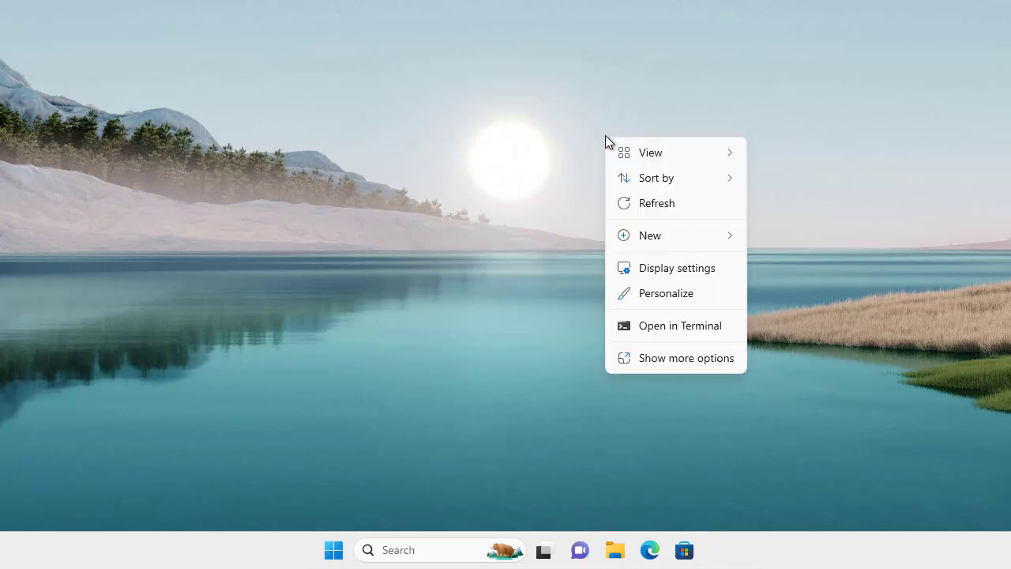
{"action": "left_click", "coordinate": [672, 359]}
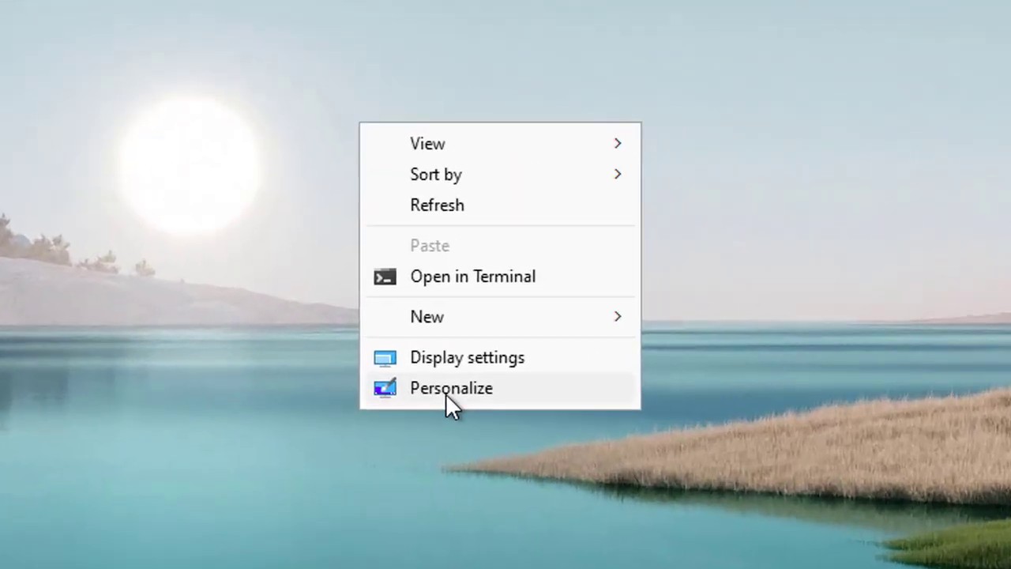
{"action": "left_click", "coordinate": [447, 391]}
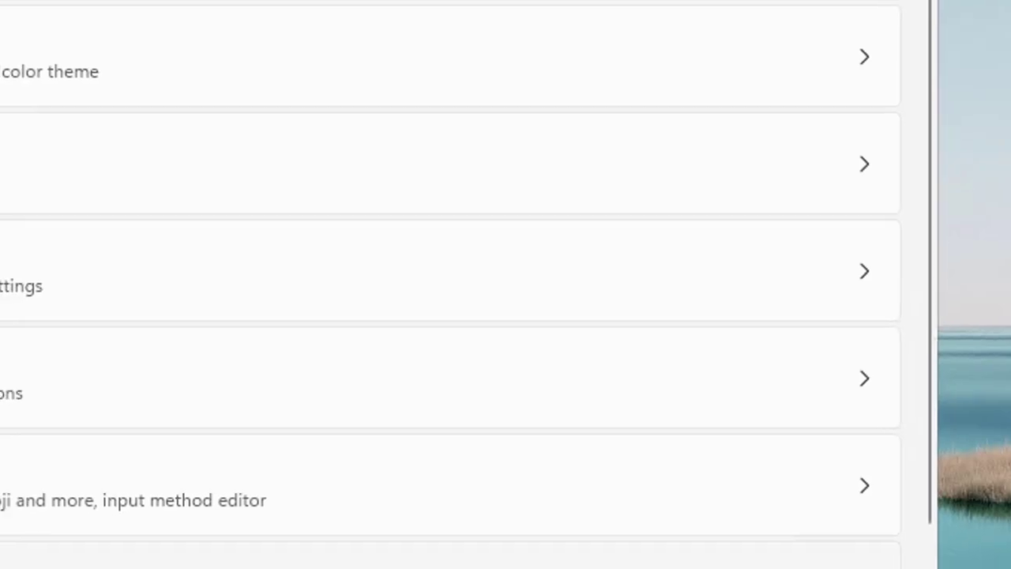
{"action": "left_click", "coordinate": [481, 455]}
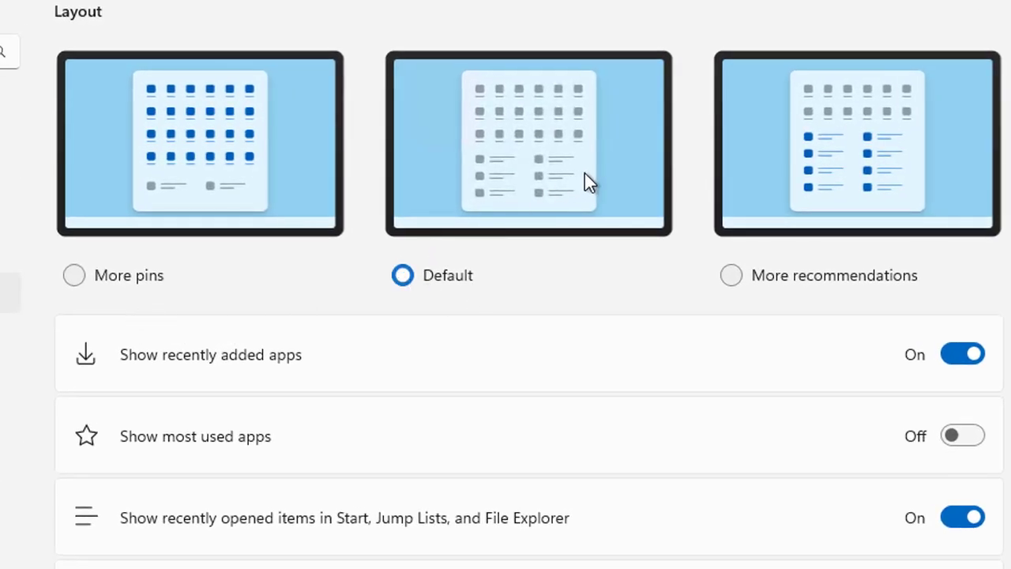
{"action": "left_click", "coordinate": [74, 276]}
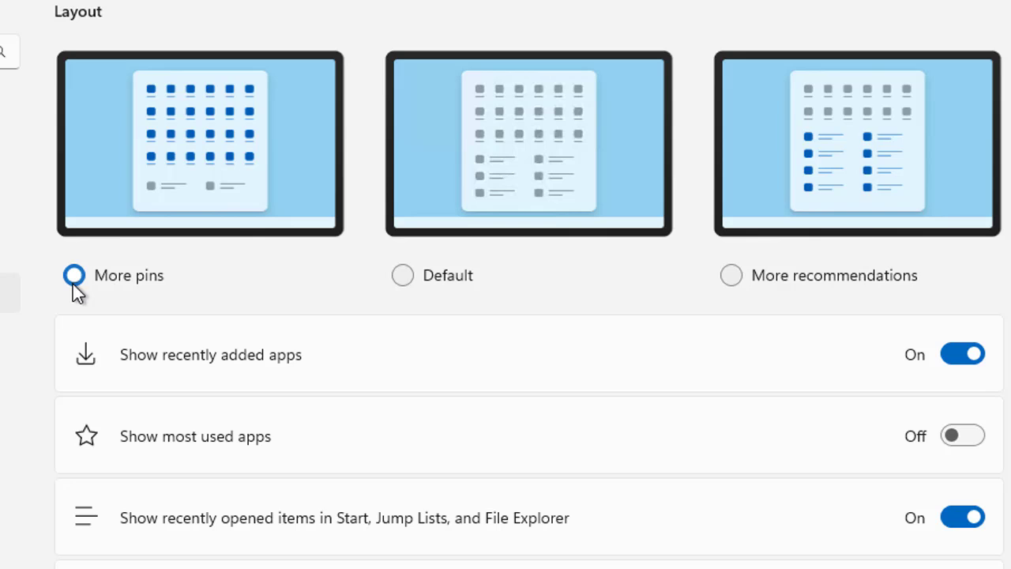
{"action": "left_click", "coordinate": [734, 276]}
Switch Show recently added apps off and back on, turn on Show most used apps, and review the remaining Start options.
{"action": "left_click", "coordinate": [962, 360]}
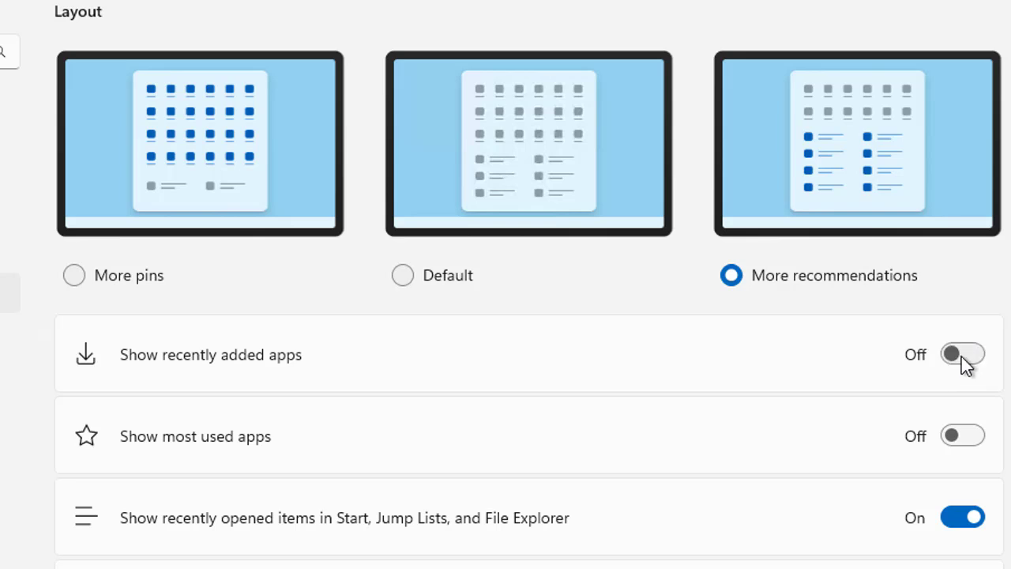
{"action": "left_click", "coordinate": [962, 360]}
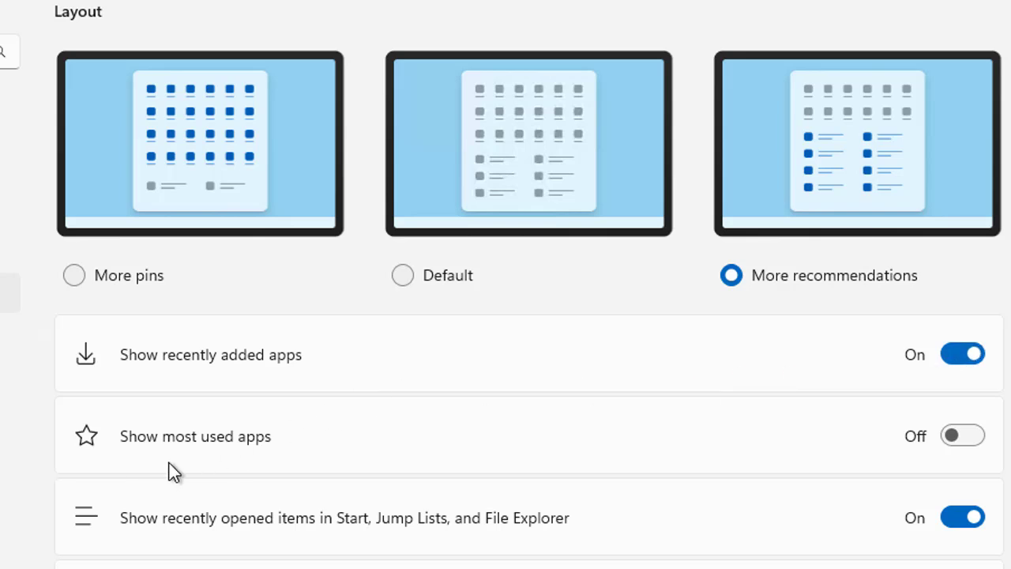
{"action": "left_click", "coordinate": [961, 439]}
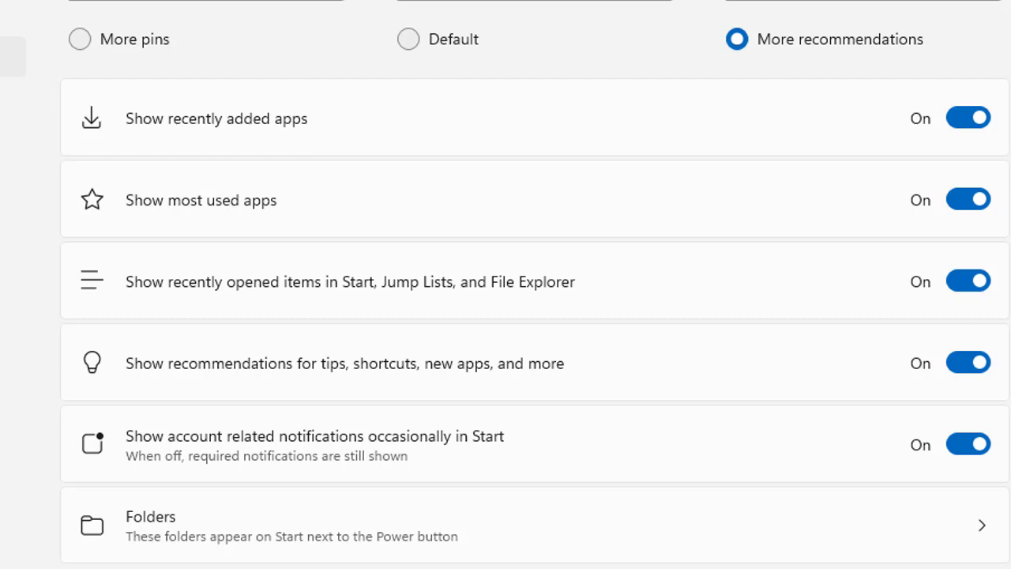
{"action": "scroll", "coordinate": [534, 284], "scroll_direction": "down", "scroll_amount": 3}
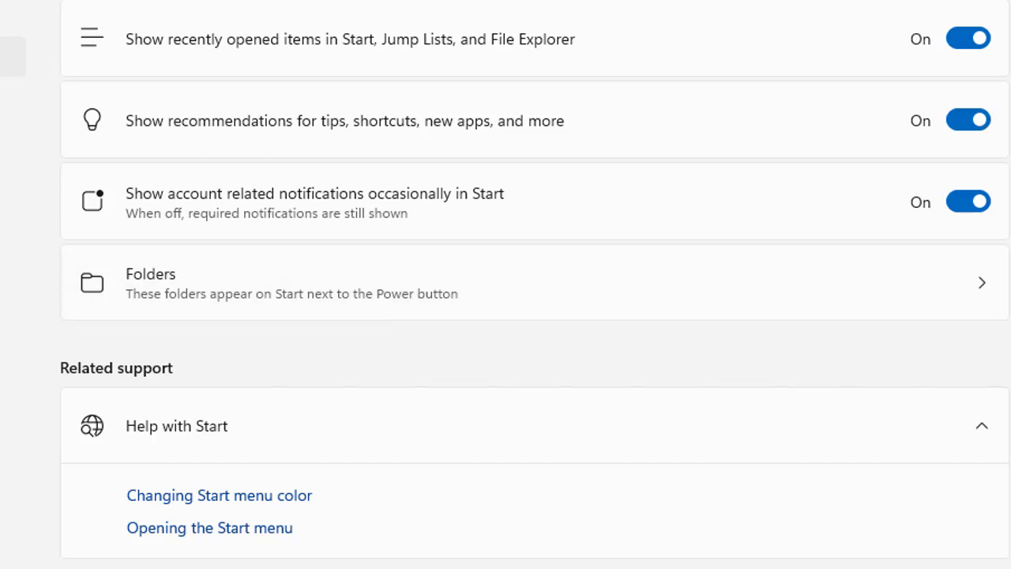
{"action": "scroll", "coordinate": [534, 284], "scroll_direction": "up", "scroll_amount": 3}
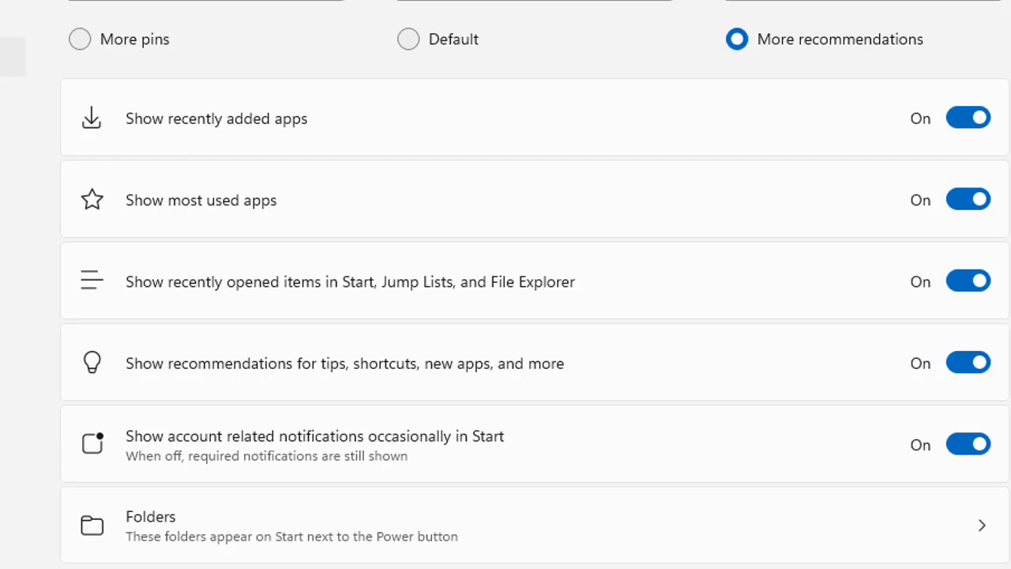
Return to Personalization, open the Taskbar settings, and switch the Pen menu tray icon on and back off.
{"action": "left_click", "coordinate": [13, 57]}
{"action": "scroll", "coordinate": [561, 282], "scroll_direction": "down", "scroll_amount": 2}
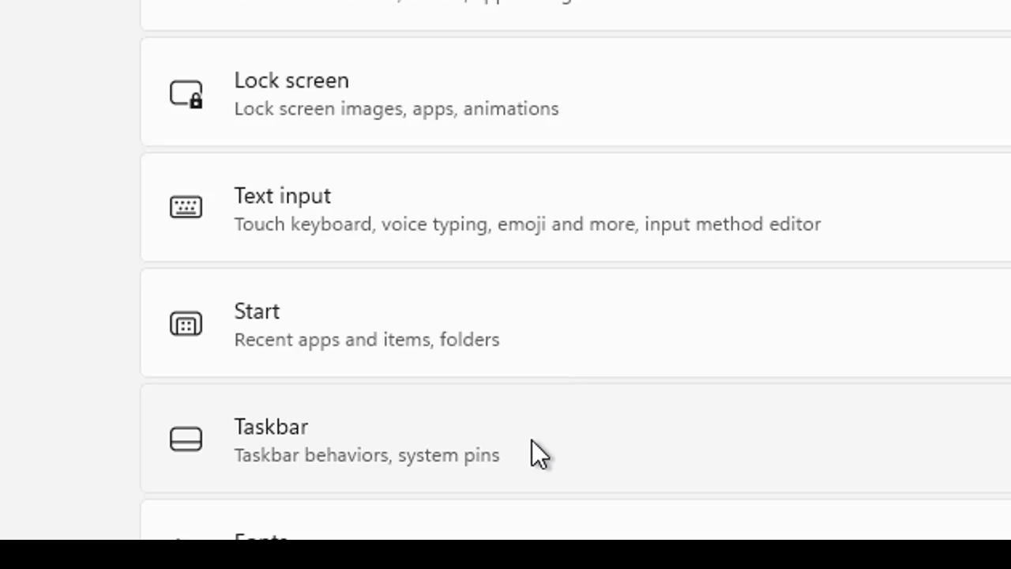
{"action": "left_click", "coordinate": [531, 441]}
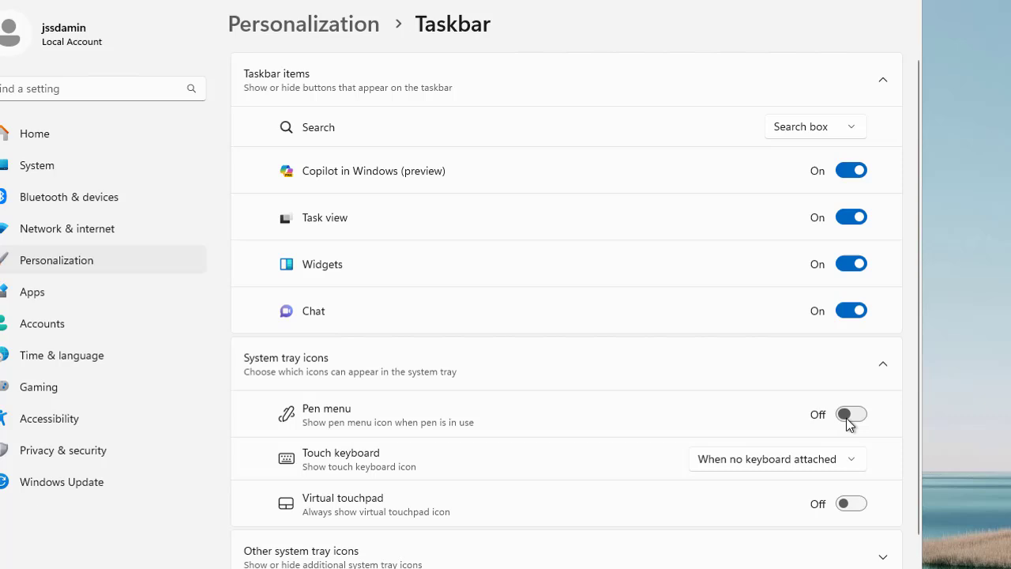
{"action": "left_click", "coordinate": [846, 420]}
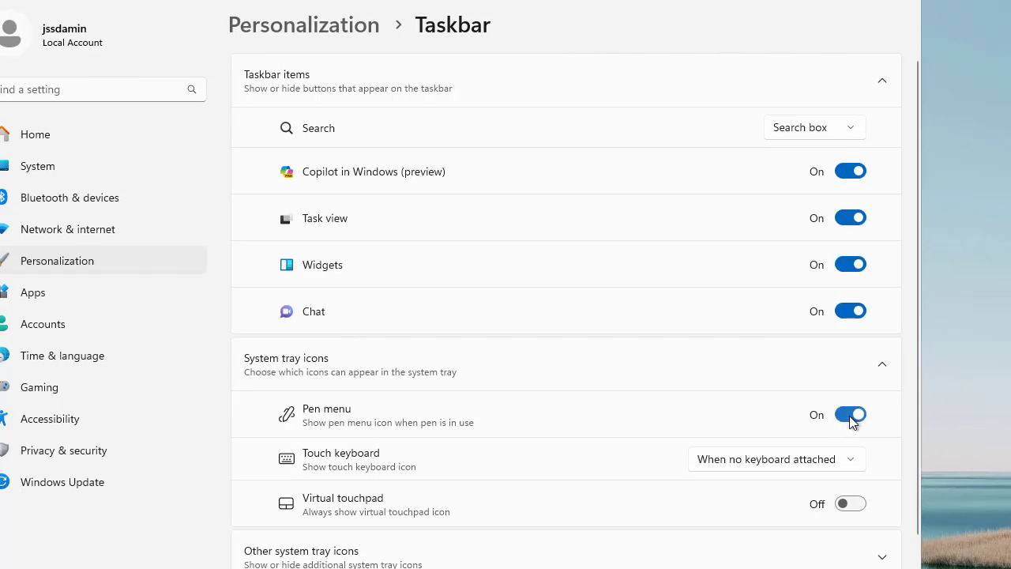
{"action": "left_click", "coordinate": [847, 419]}
Expand the other system tray icons and turn off the Microsoft OneDrive icon.
{"action": "left_click_drag", "start_coordinate": [918, 311], "coordinate": [916, 440]}
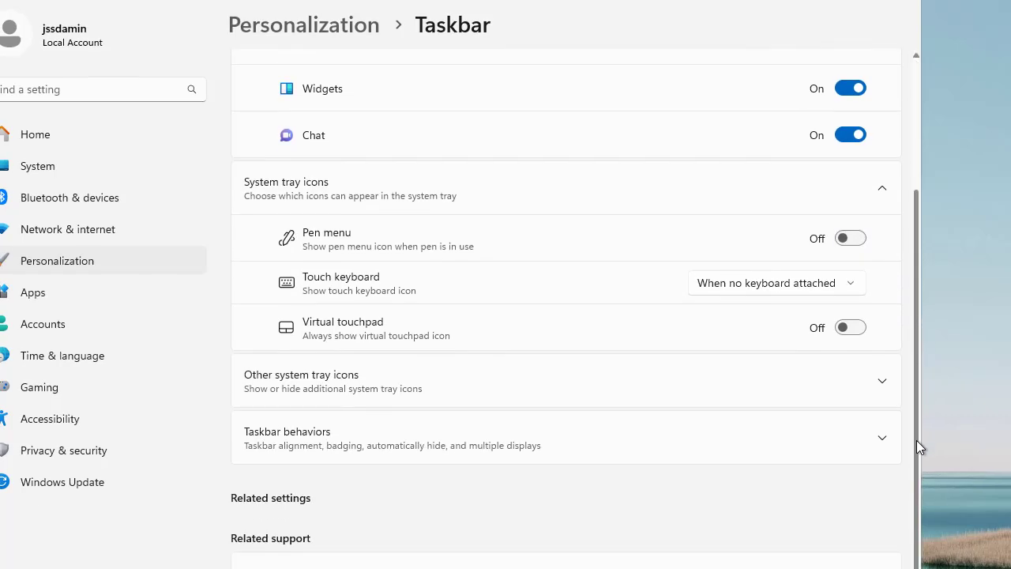
{"action": "left_click", "coordinate": [421, 394]}
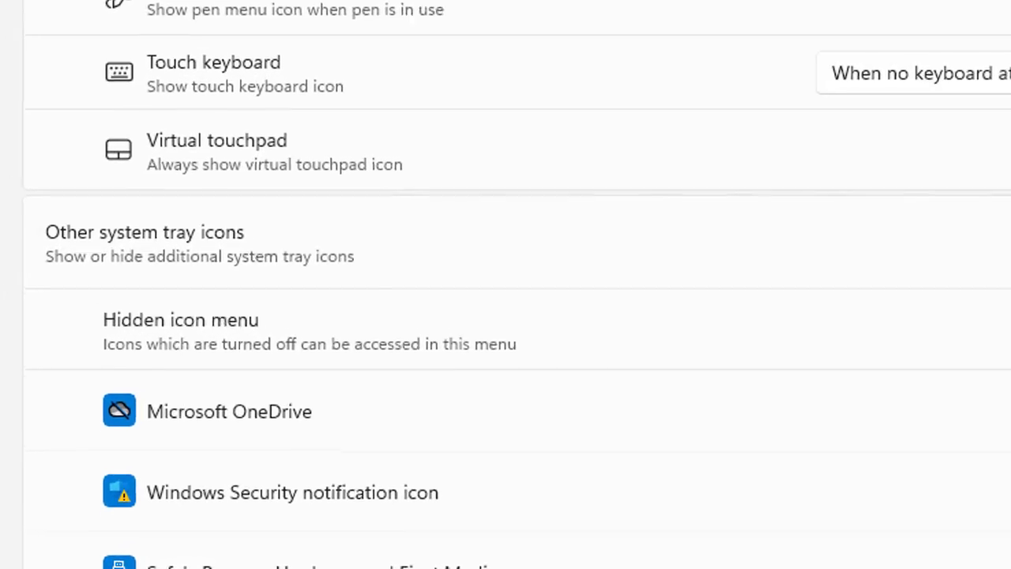
{"action": "scroll", "coordinate": [506, 316], "scroll_direction": "down", "scroll_amount": 3}
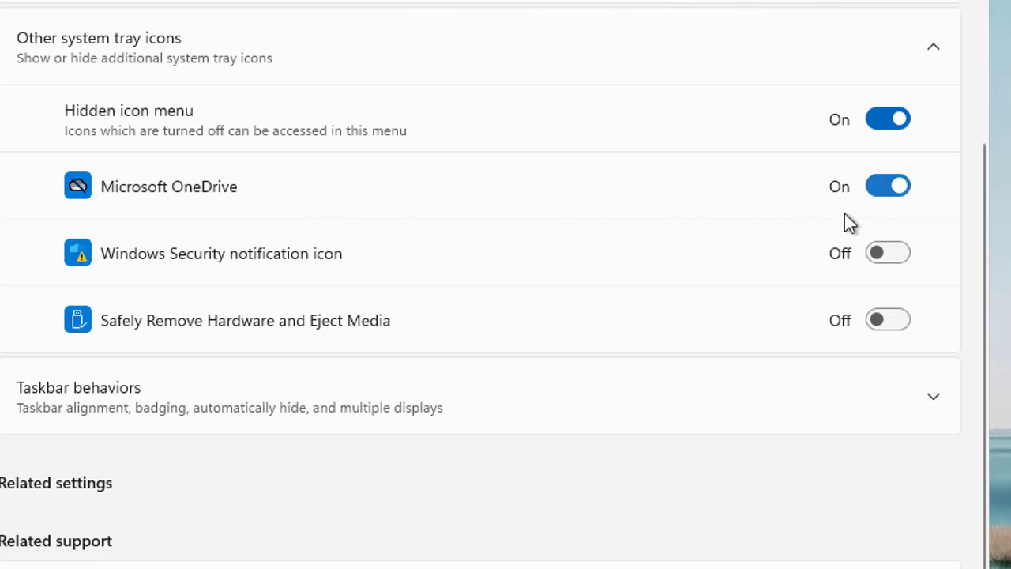
{"action": "left_click", "coordinate": [892, 201]}
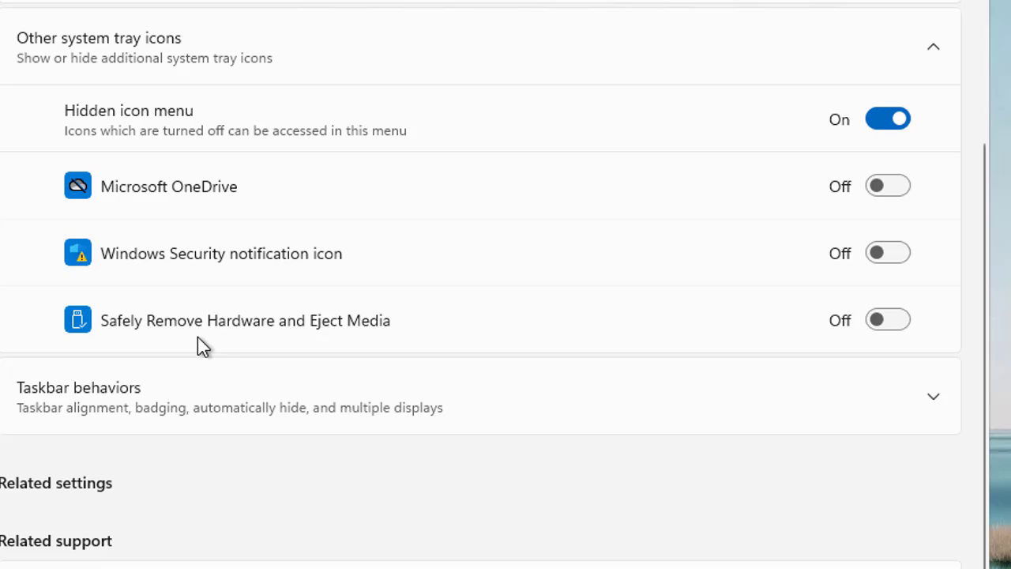
Switch the Safely Remove Hardware and Eject Media system tray icon on and back off.
{"action": "left_click", "coordinate": [883, 324]}
{"action": "left_click", "coordinate": [888, 331]}
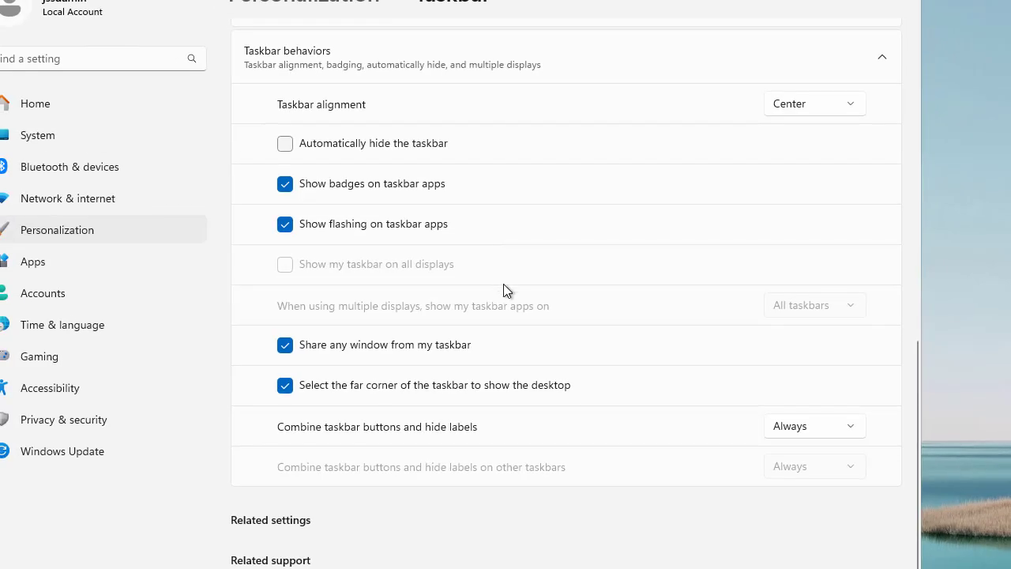
Try the Left taskbar alignment under Taskbar behaviors and set the alignment back to Center.
{"action": "left_click", "coordinate": [819, 104]}
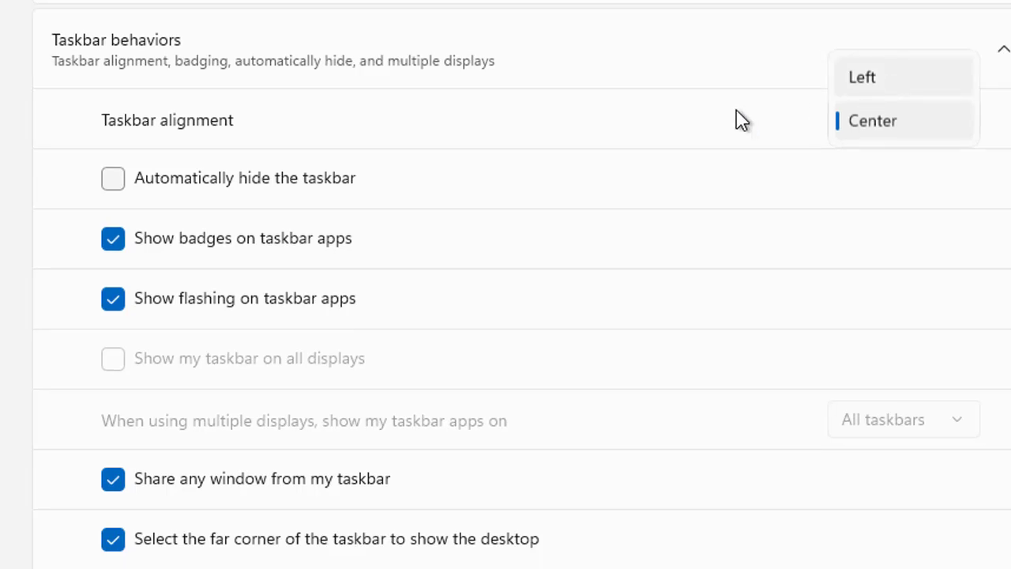
{"action": "left_click", "coordinate": [839, 132]}
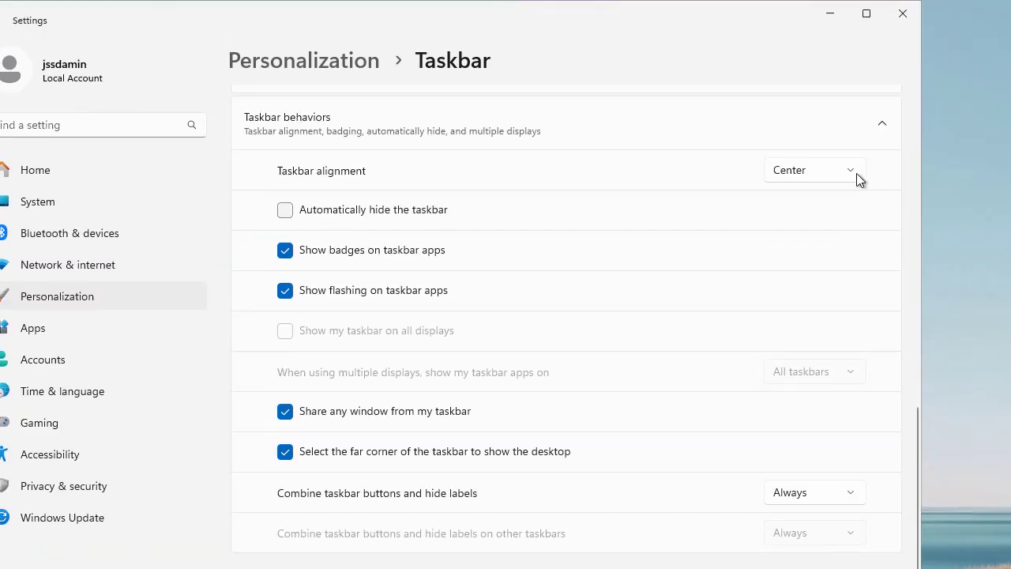
{"action": "left_click", "coordinate": [843, 172]}
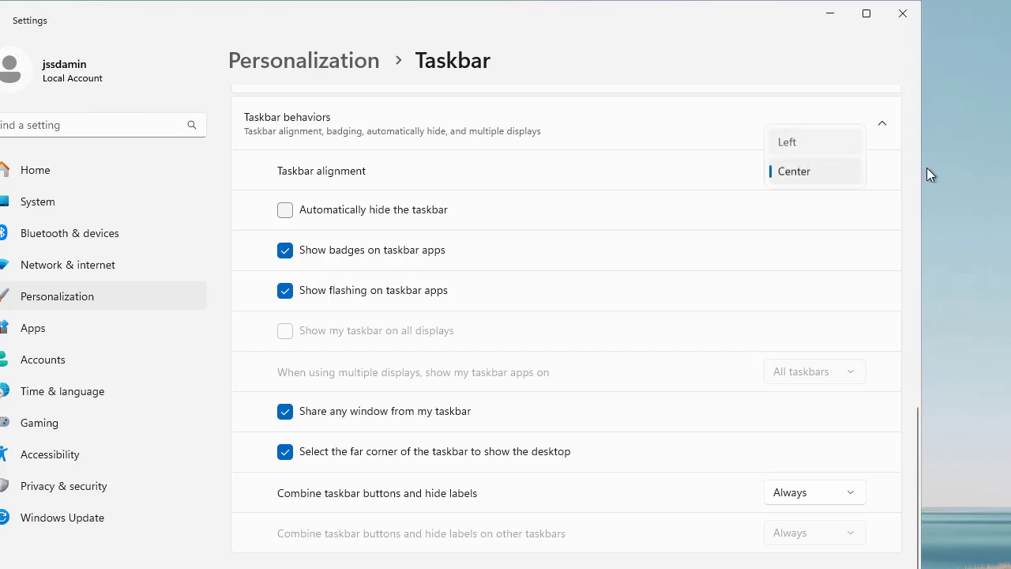
{"action": "left_click", "coordinate": [797, 150]}
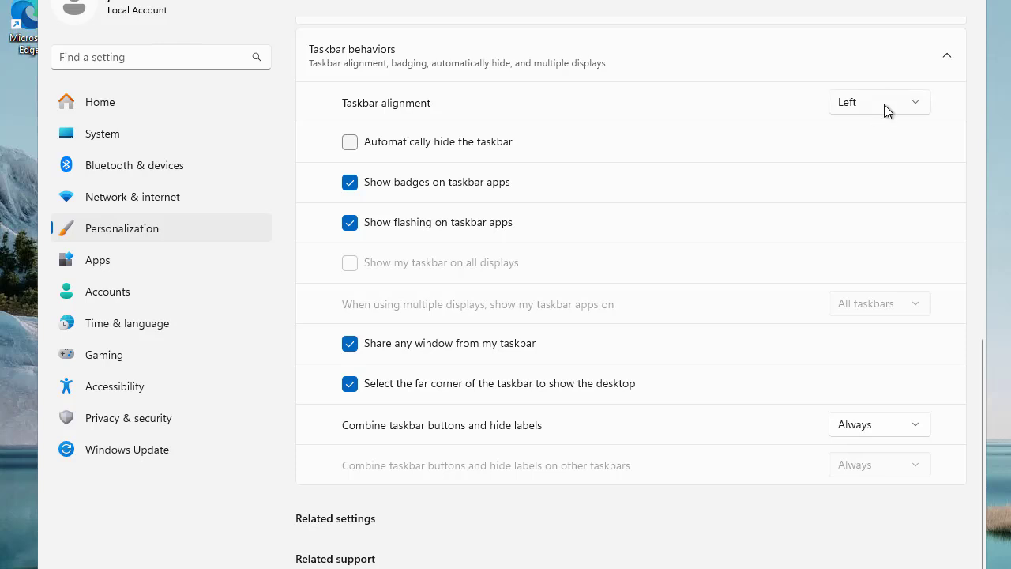
{"action": "left_click", "coordinate": [885, 105]}
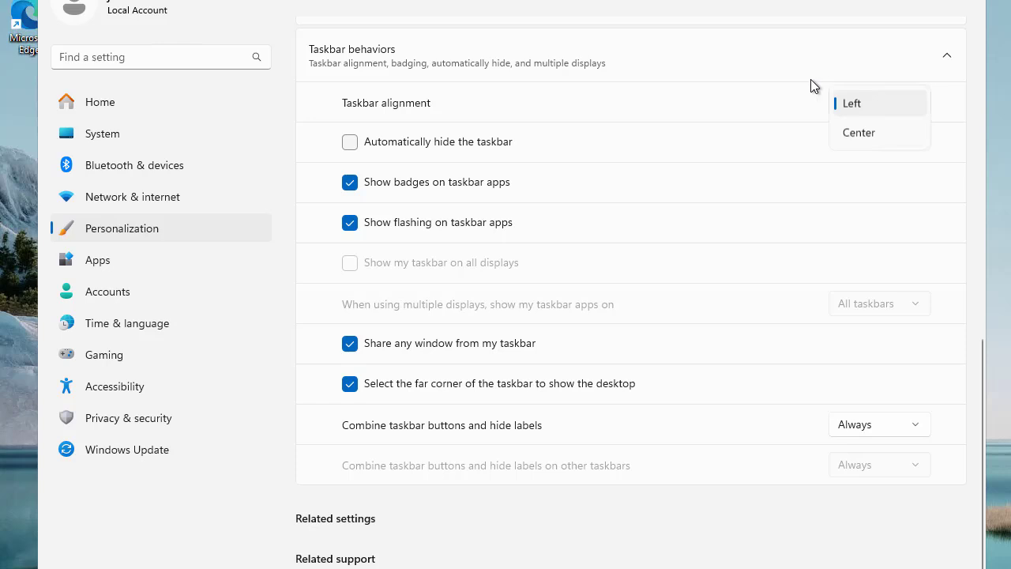
{"action": "left_click", "coordinate": [790, 78]}
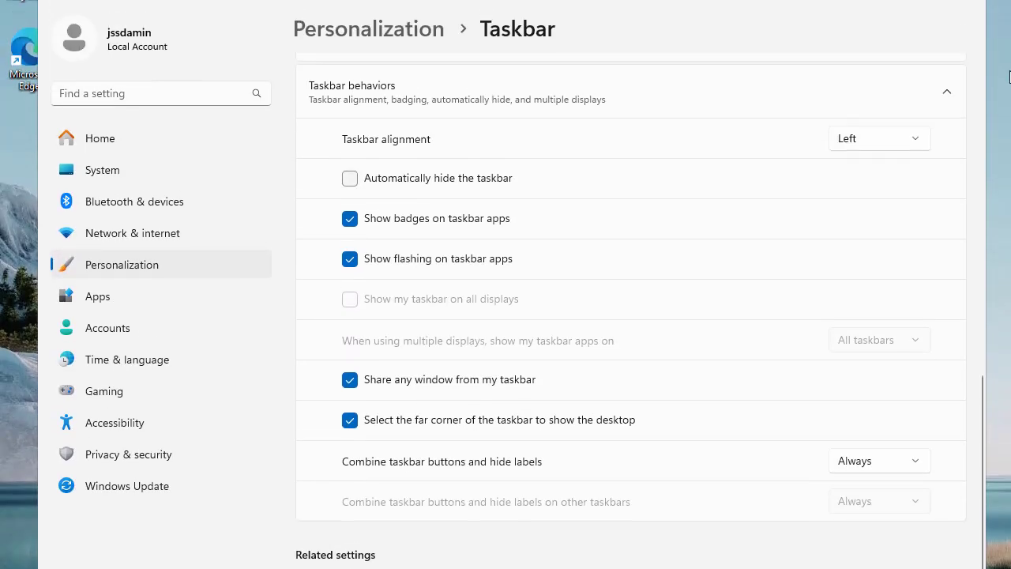
{"action": "left_click", "coordinate": [907, 139]}
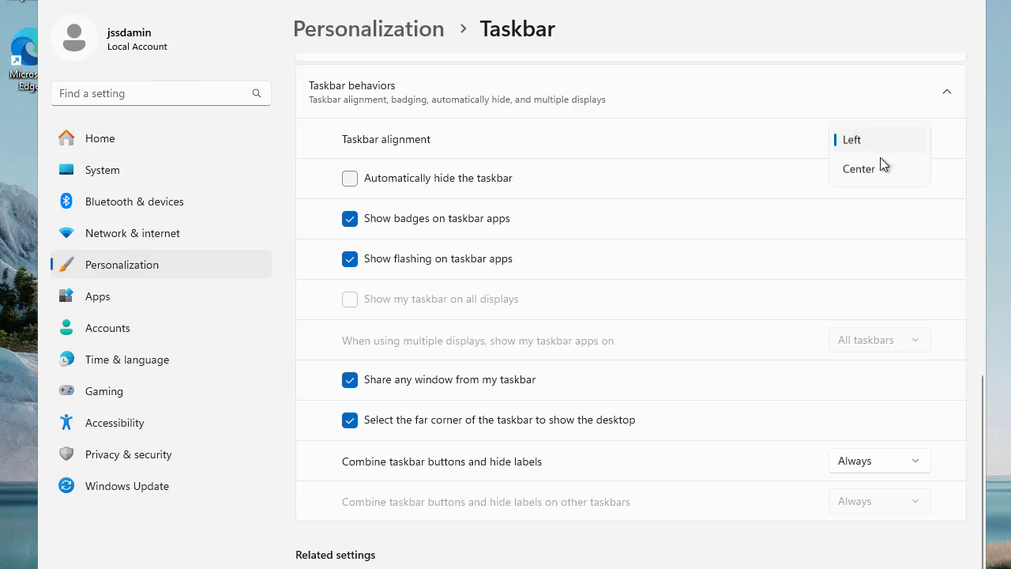
{"action": "left_click", "coordinate": [879, 167]}
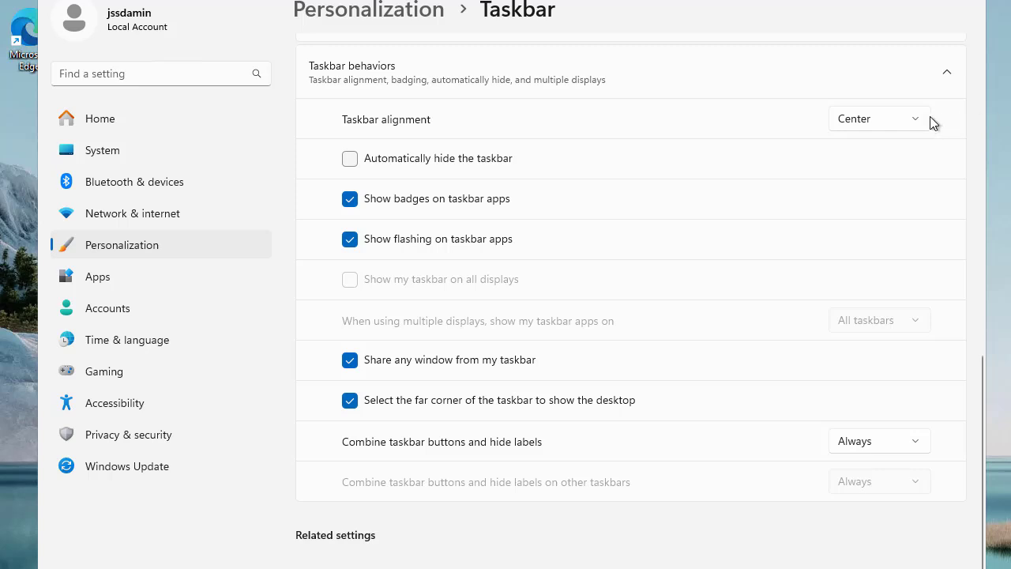
Toggle Show badges on taskbar apps and return to the main Personalization page.
{"action": "left_click", "coordinate": [351, 203]}
{"action": "left_click", "coordinate": [132, 245]}
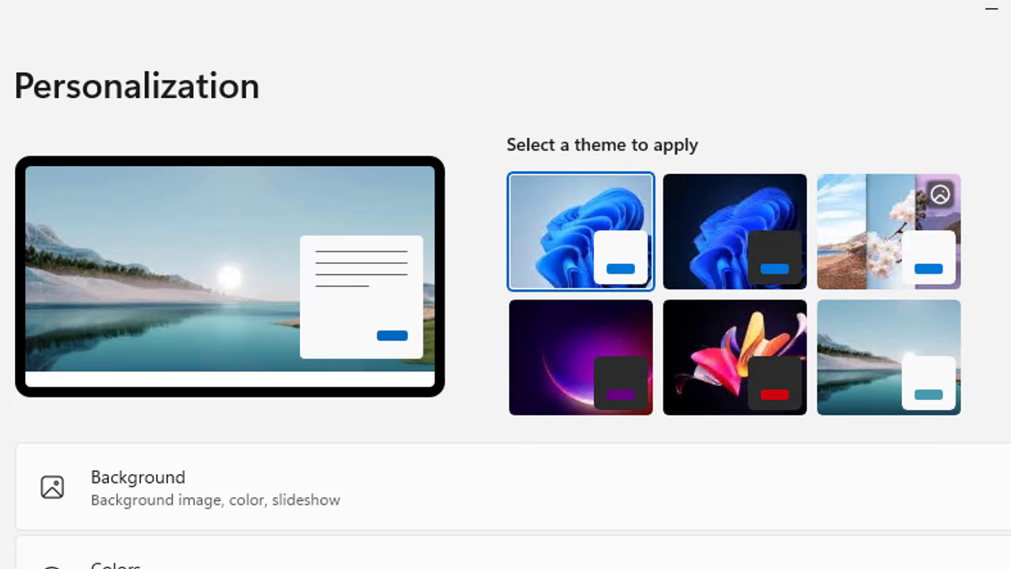
Try the dark theme with the blue bloom image and the Windows spotlight theme with dynamic images.
{"action": "left_click", "coordinate": [722, 220]}
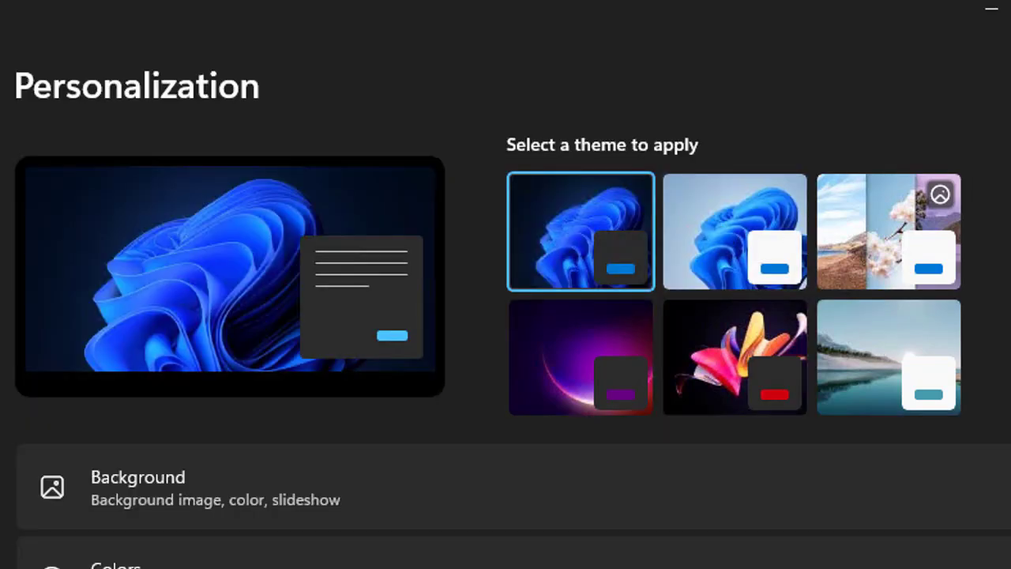
{"action": "left_click", "coordinate": [852, 217]}
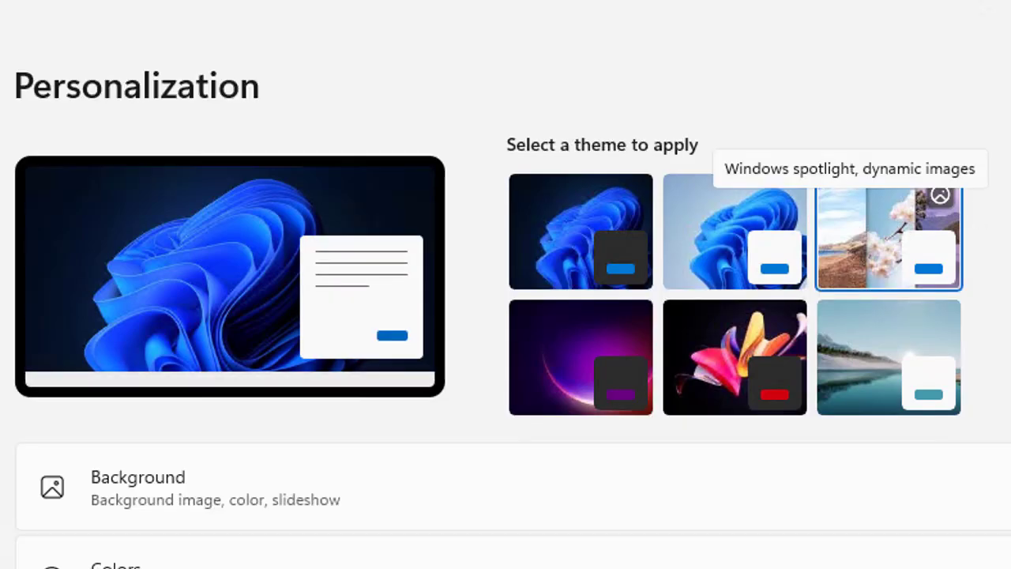
{"action": "scroll", "coordinate": [514, 316], "scroll_direction": "down", "scroll_amount": 5}
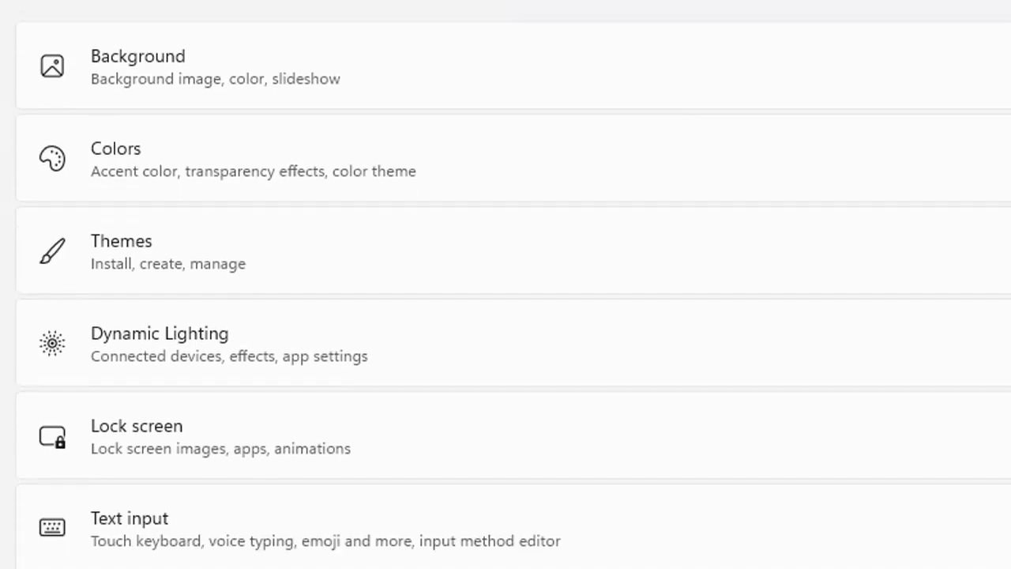
{"action": "scroll", "coordinate": [513, 316], "scroll_direction": "up", "scroll_amount": 3}
{"action": "scroll", "coordinate": [513, 285], "scroll_direction": "up", "scroll_amount": 3}
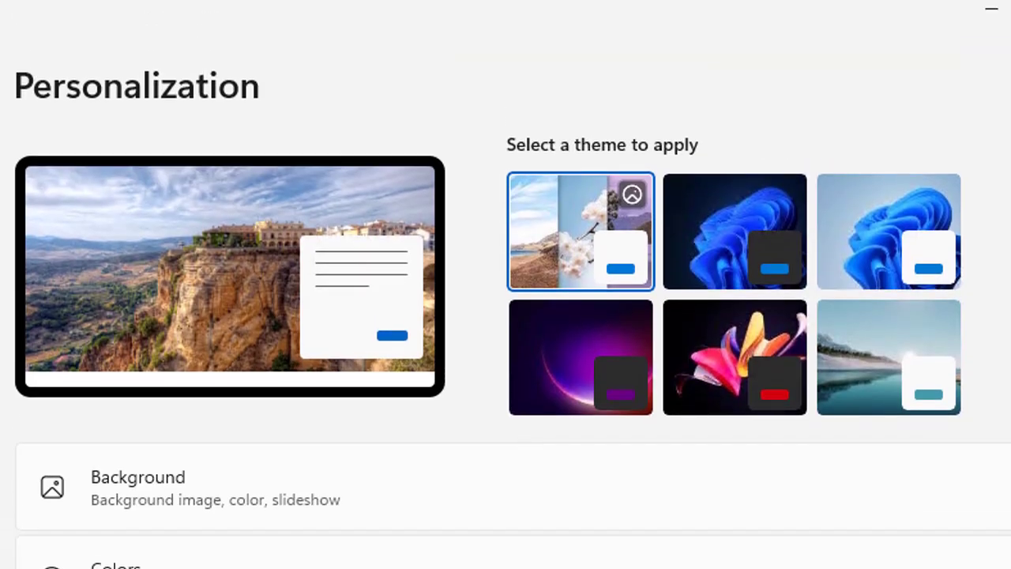
Try the Captured Motion theme and apply the light theme with the lake sunrise image.
{"action": "left_click", "coordinate": [740, 328]}
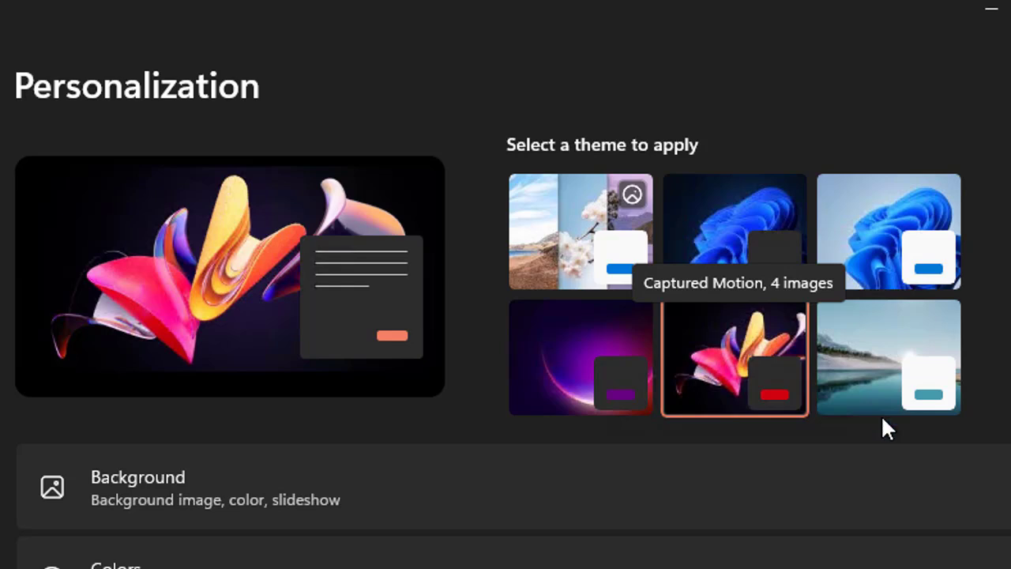
{"action": "left_click", "coordinate": [858, 351]}
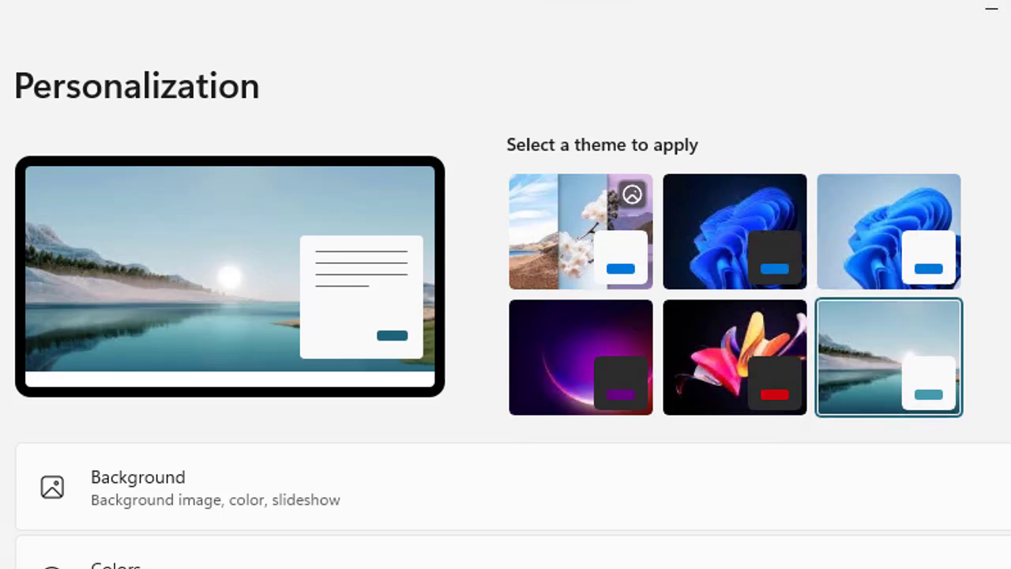
{"action": "scroll", "coordinate": [505, 284], "scroll_direction": "down", "scroll_amount": 5}
{"action": "scroll", "coordinate": [506, 285], "scroll_direction": "up", "scroll_amount": 5}
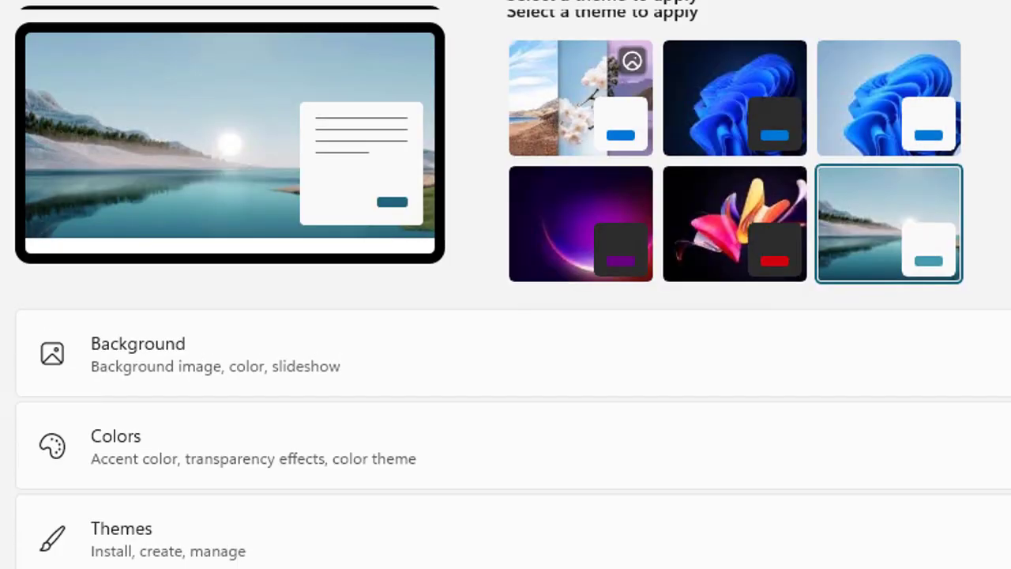
{"action": "scroll", "coordinate": [506, 284], "scroll_direction": "up", "scroll_amount": 2}
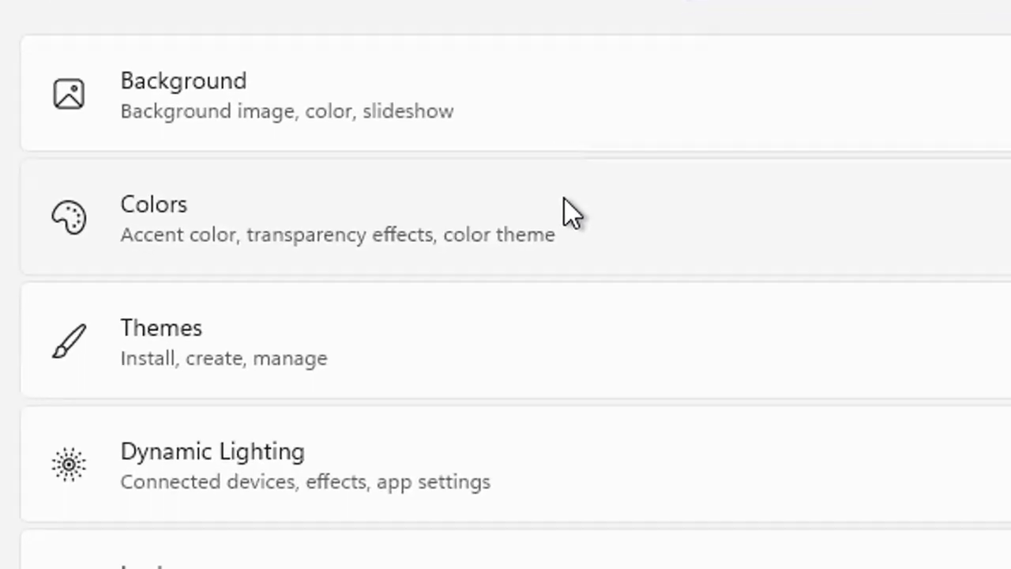
Open the Colors settings, try red, Storm and yellow accent colors, and set the accent color back to Turquoise.
{"action": "left_click", "coordinate": [565, 199]}
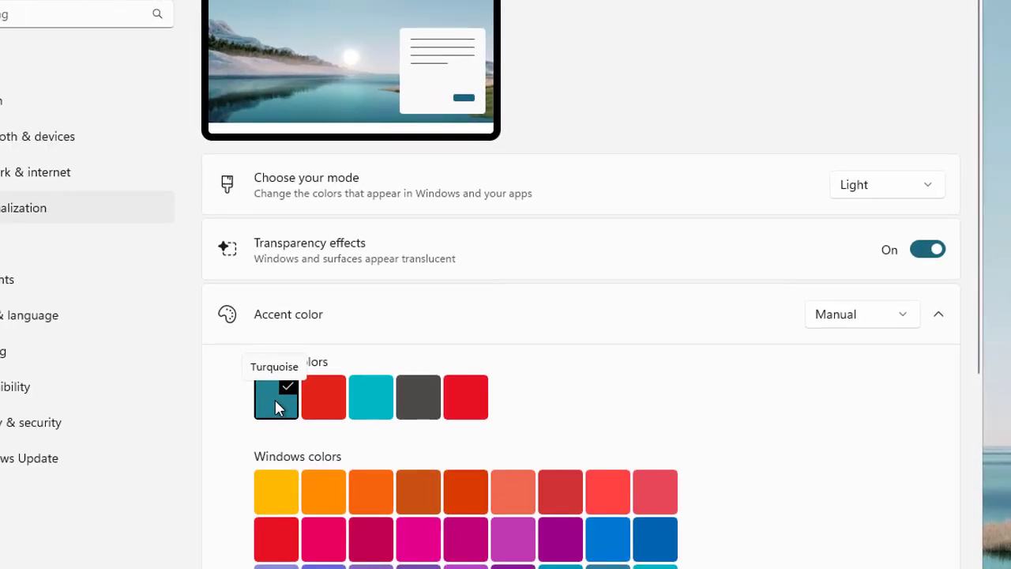
{"action": "left_click", "coordinate": [320, 390]}
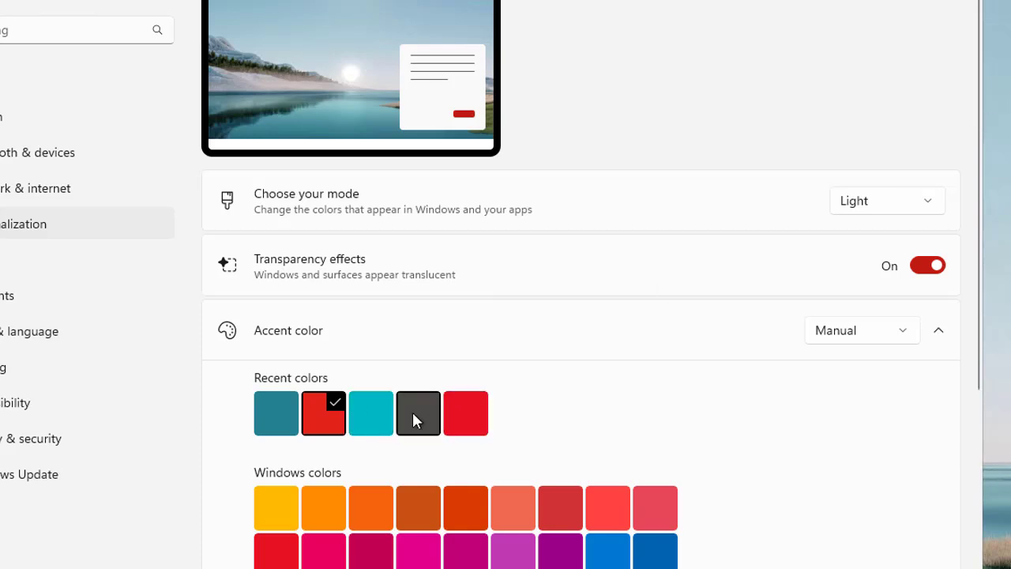
{"action": "left_click", "coordinate": [413, 415]}
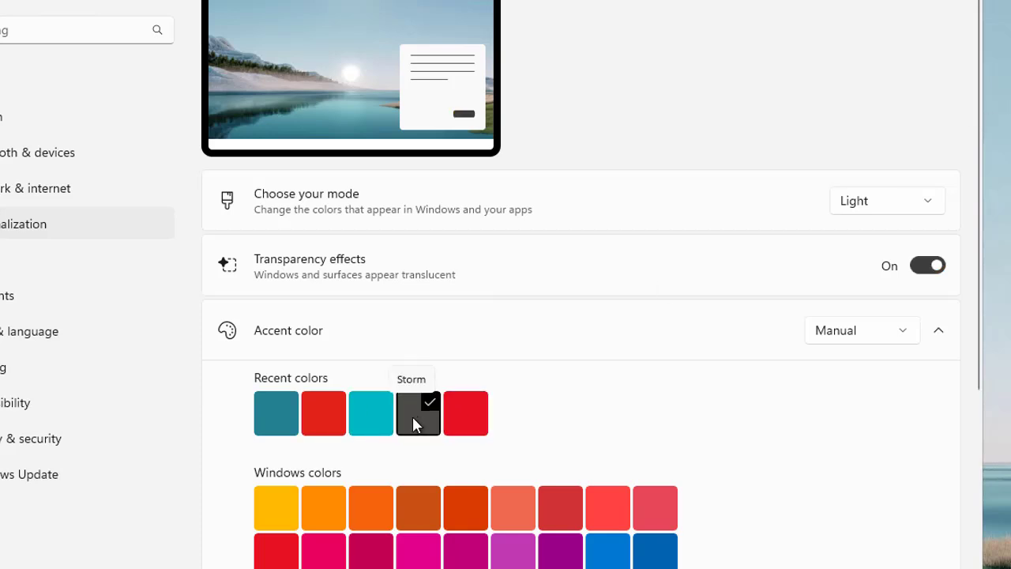
{"action": "left_click", "coordinate": [289, 512]}
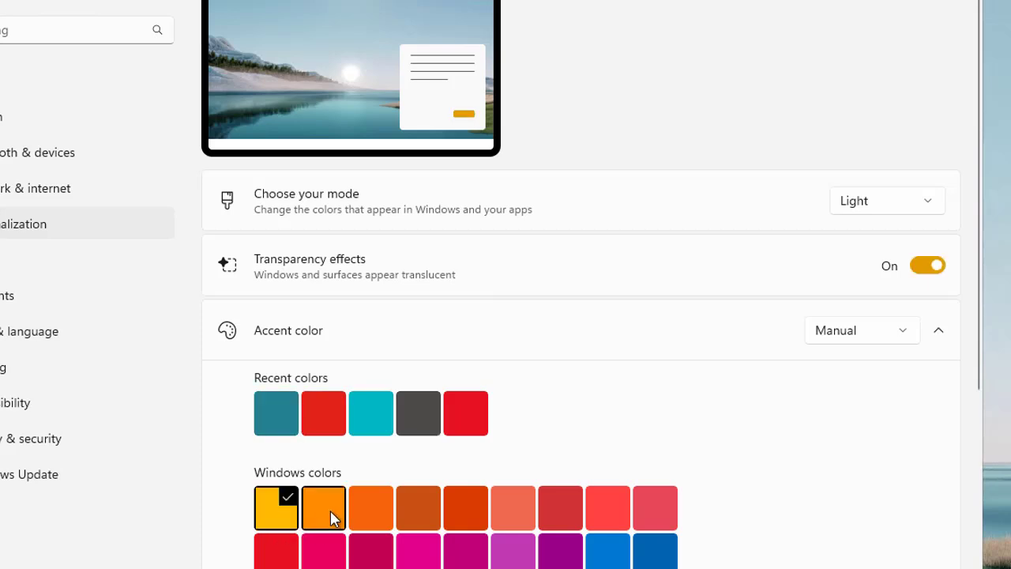
{"action": "left_click", "coordinate": [281, 432]}
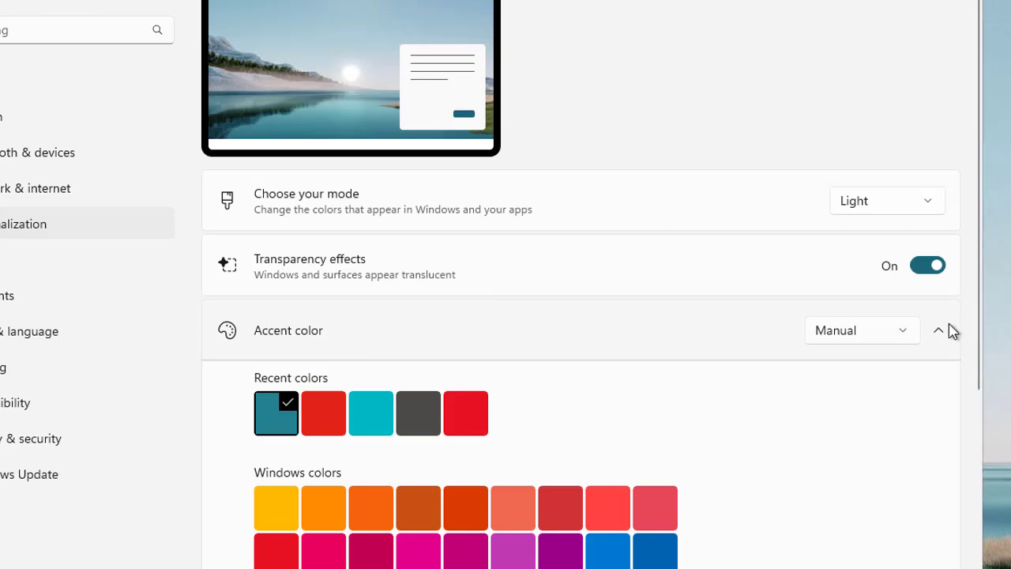
Switch the accent color selection to Automatic and back to Manual.
{"action": "left_click", "coordinate": [850, 338]}
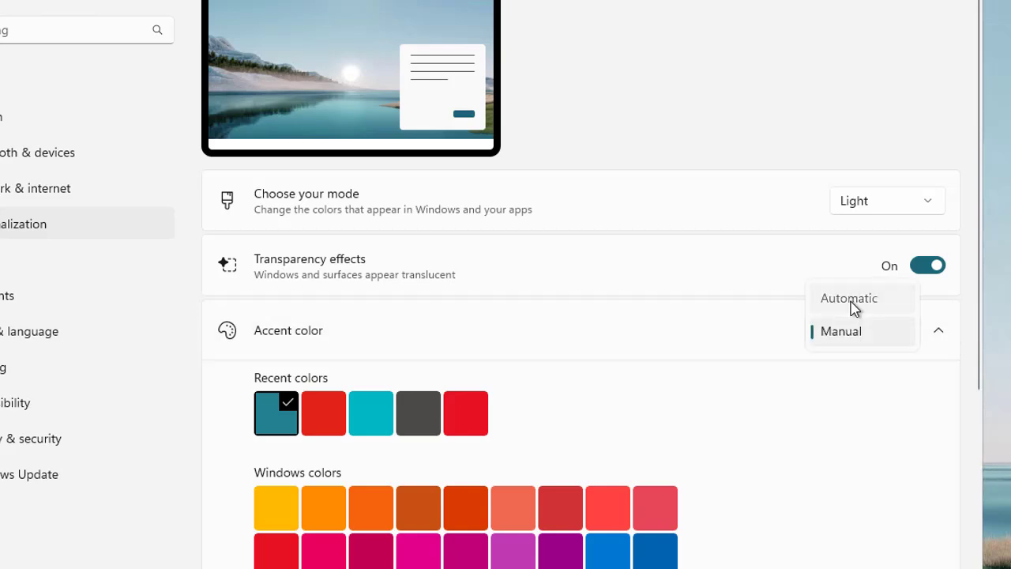
{"action": "left_click", "coordinate": [851, 300]}
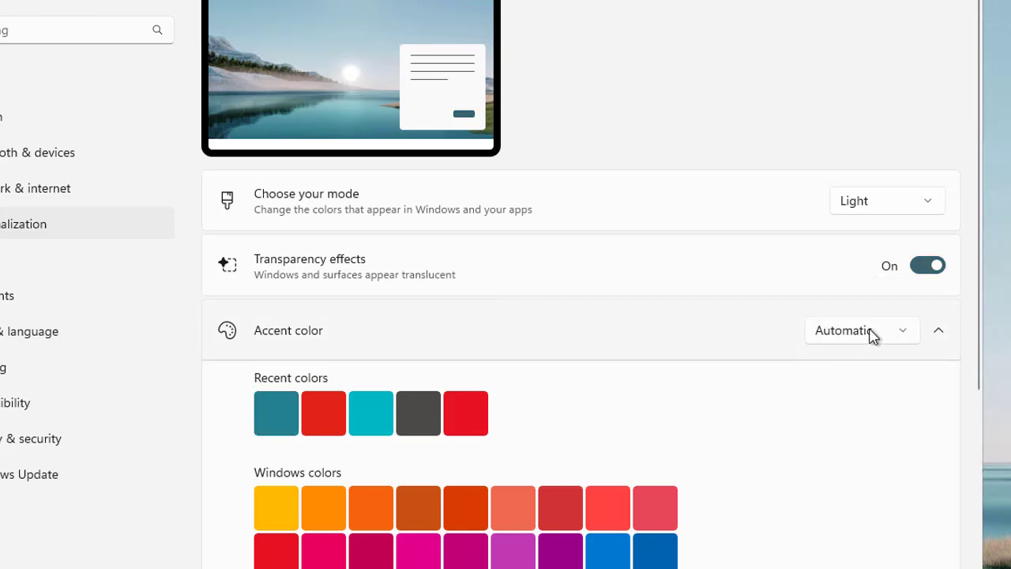
{"action": "left_click", "coordinate": [872, 335]}
{"action": "left_click", "coordinate": [851, 361]}
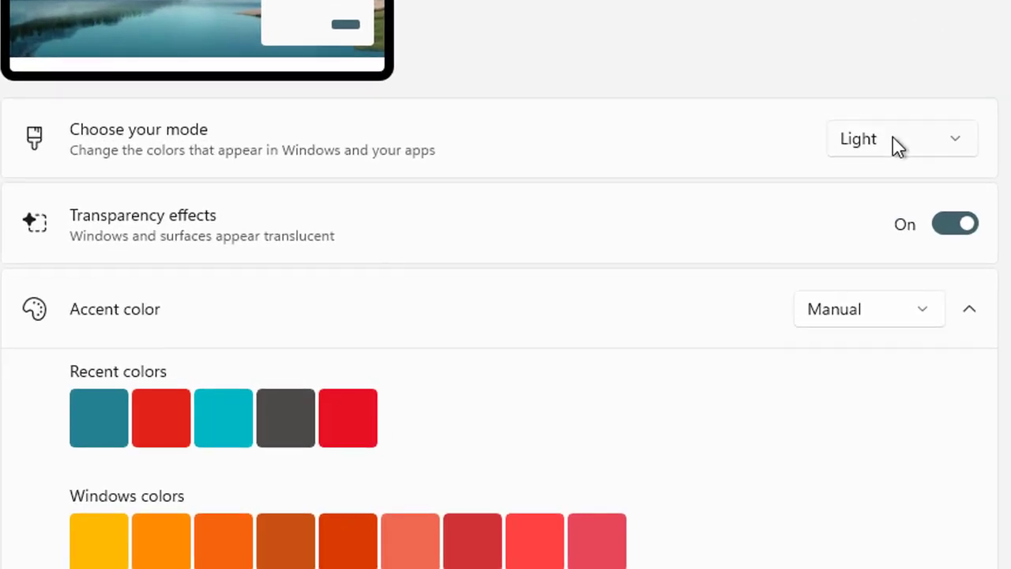
Try the Dark color mode and switch the mode back to Light.
{"action": "left_click", "coordinate": [882, 203]}
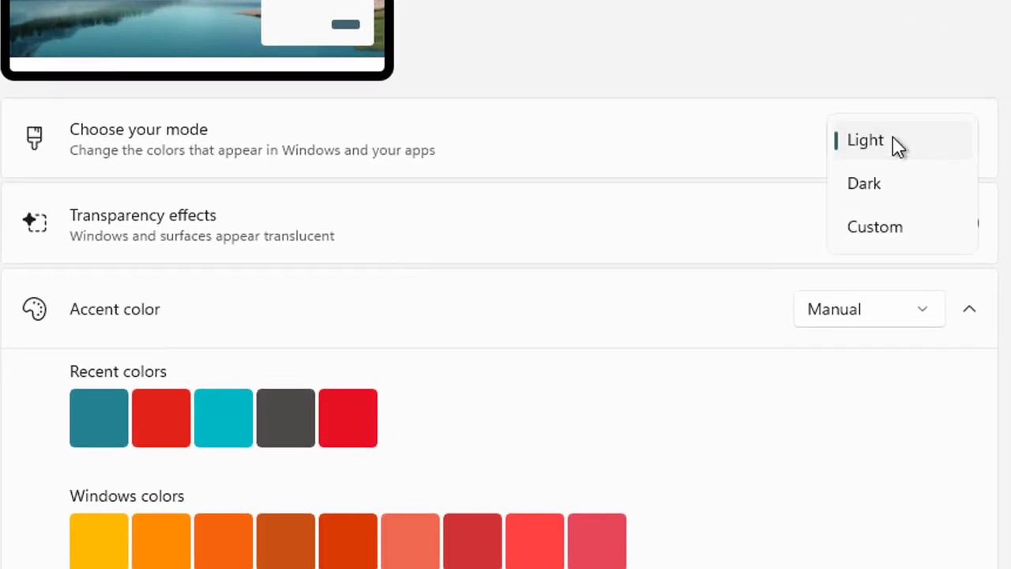
{"action": "left_click", "coordinate": [895, 186]}
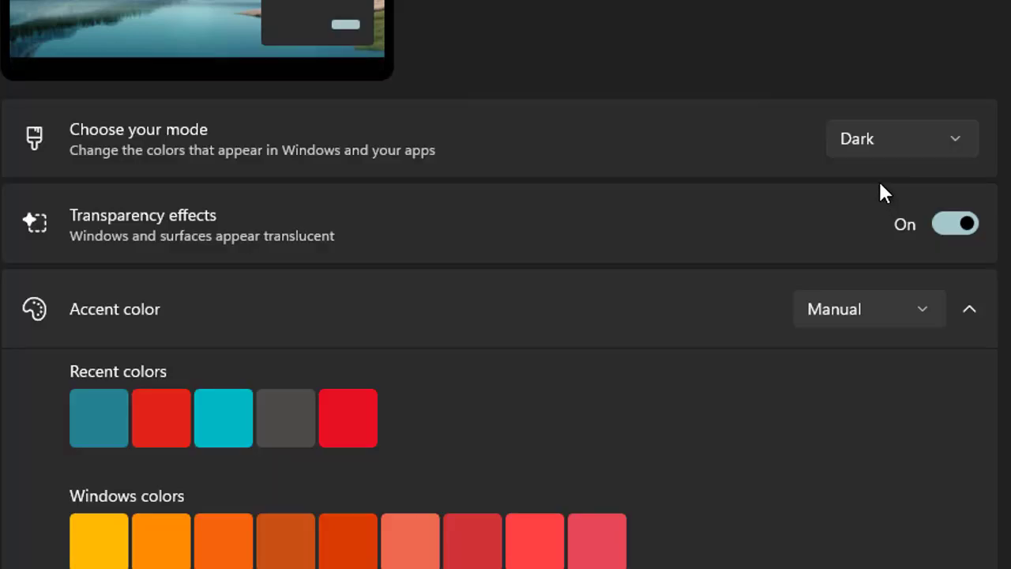
{"action": "left_click", "coordinate": [878, 141]}
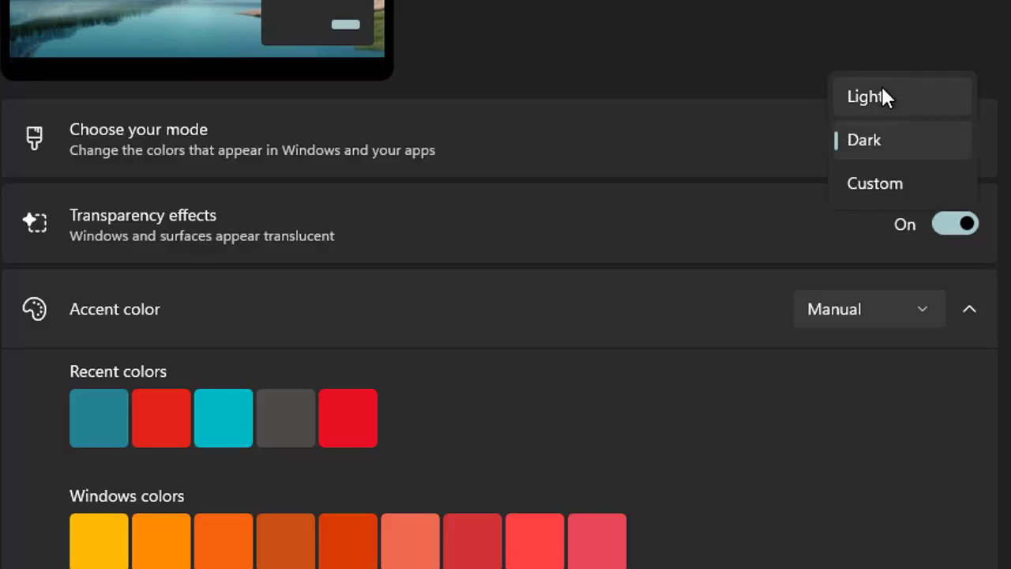
{"action": "left_click", "coordinate": [879, 101]}
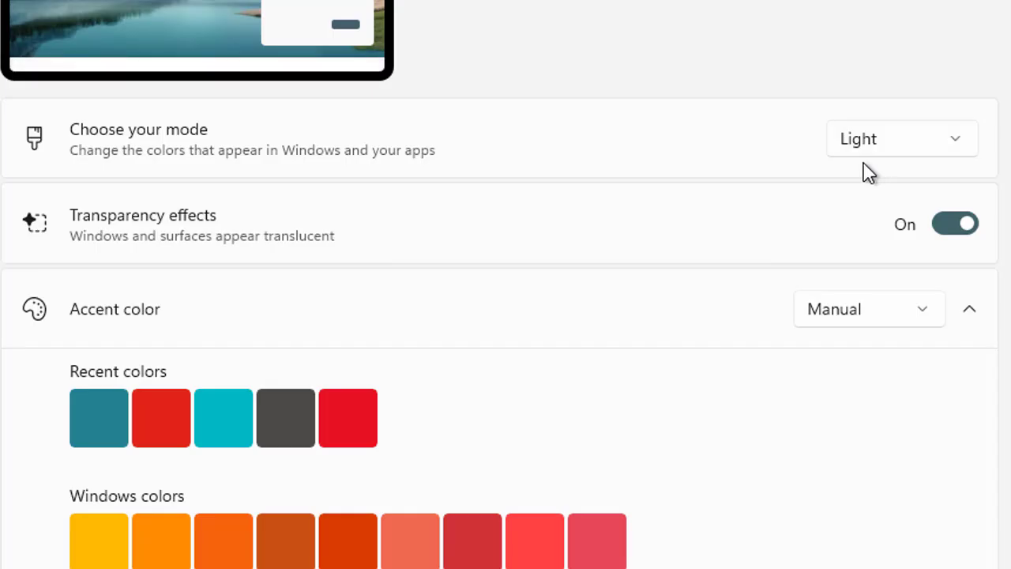
Try the Custom color mode and return the mode to Light.
{"action": "left_click", "coordinate": [880, 143]}
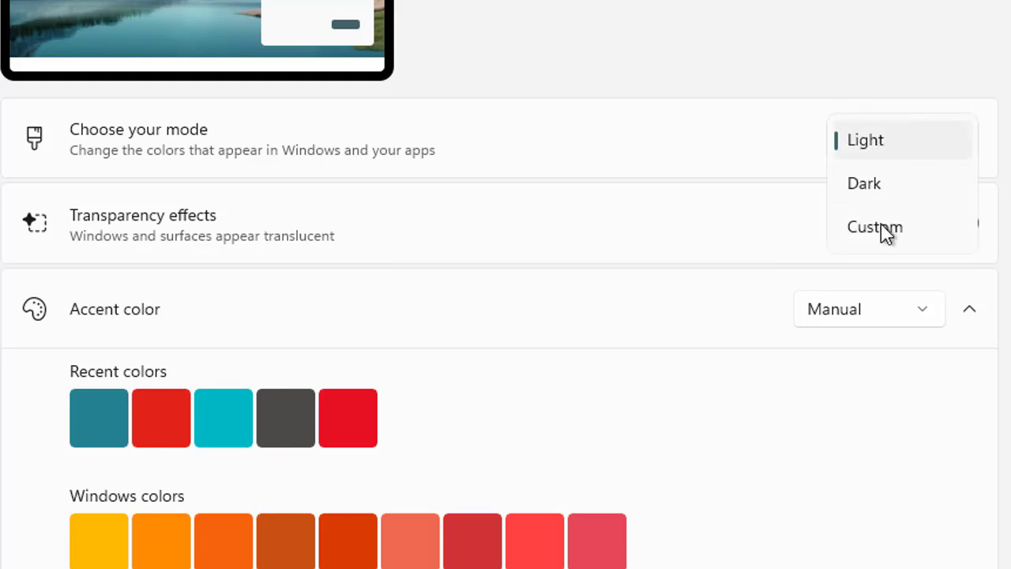
{"action": "left_click", "coordinate": [885, 230]}
{"action": "left_click", "coordinate": [866, 154]}
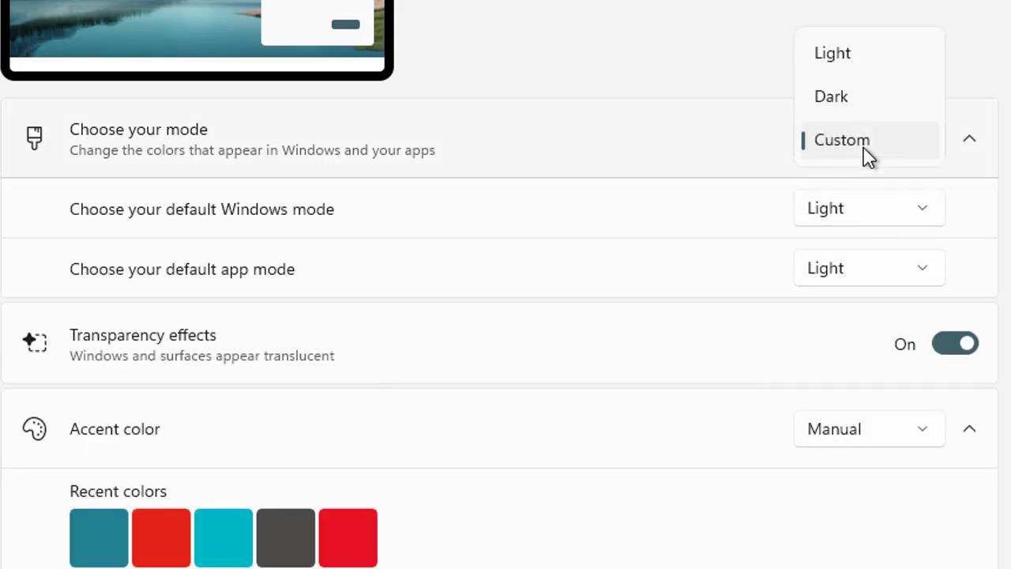
{"action": "left_click", "coordinate": [850, 57]}
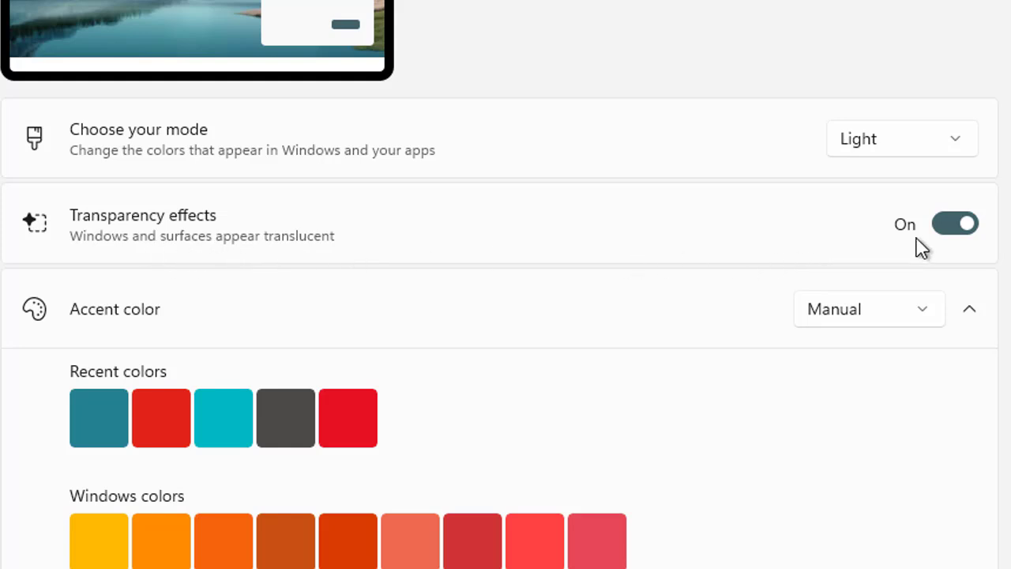
Turn off Transparency effects and look through the accent color options.
{"action": "left_click", "coordinate": [948, 222]}
{"action": "scroll", "coordinate": [499, 284], "scroll_direction": "up", "scroll_amount": 1}
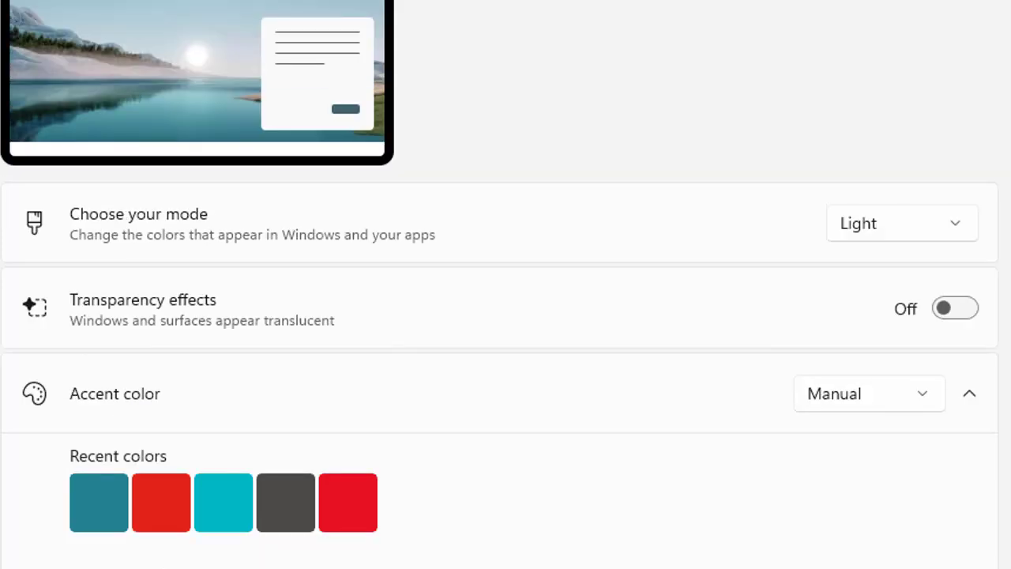
{"action": "scroll", "coordinate": [499, 285], "scroll_direction": "down", "scroll_amount": 4}
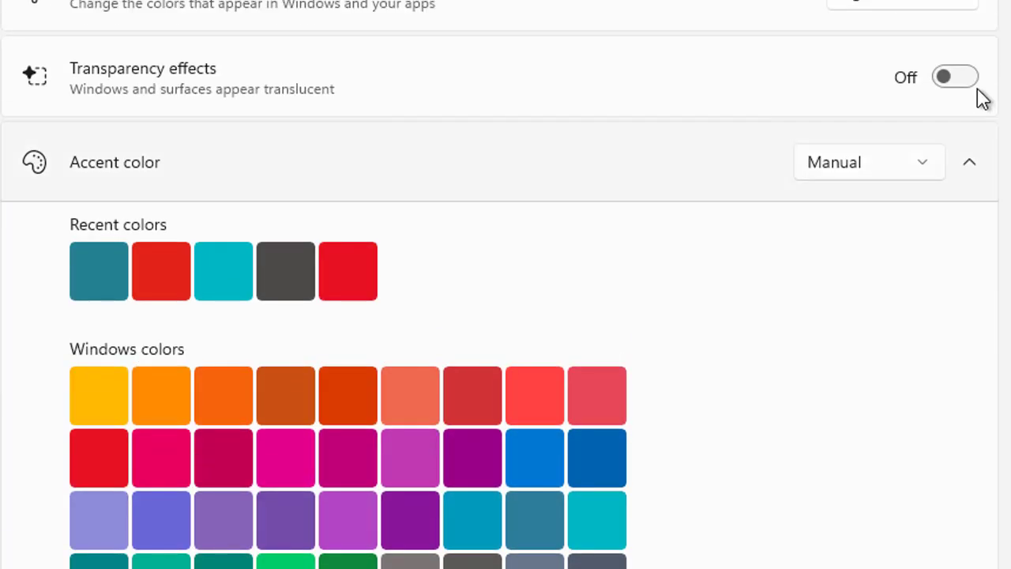
Turn Transparency effects back on and look over the remaining accent color options.
{"action": "left_click", "coordinate": [966, 77]}
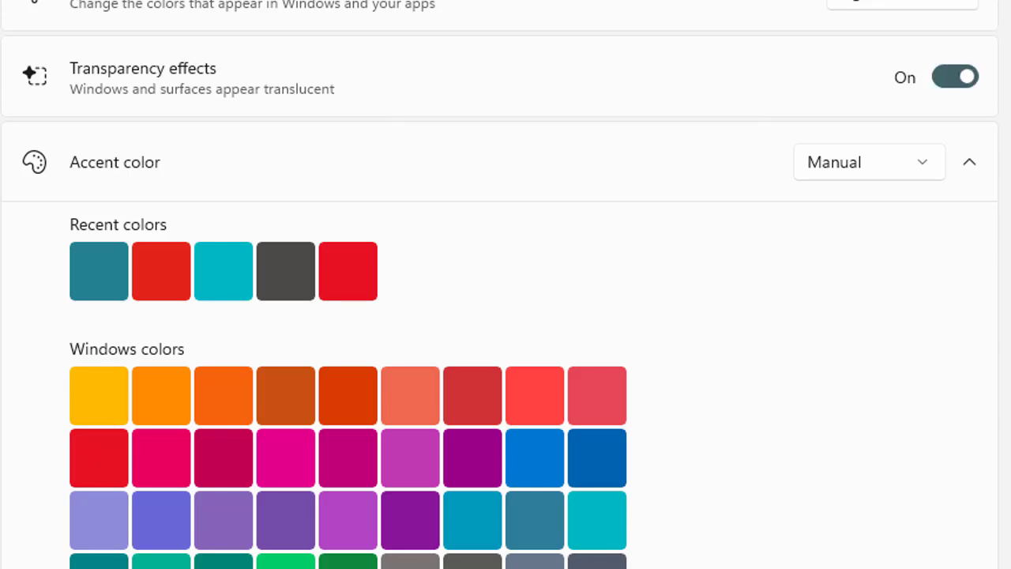
{"action": "scroll", "coordinate": [1004, 386], "scroll_direction": "down", "scroll_amount": 5}
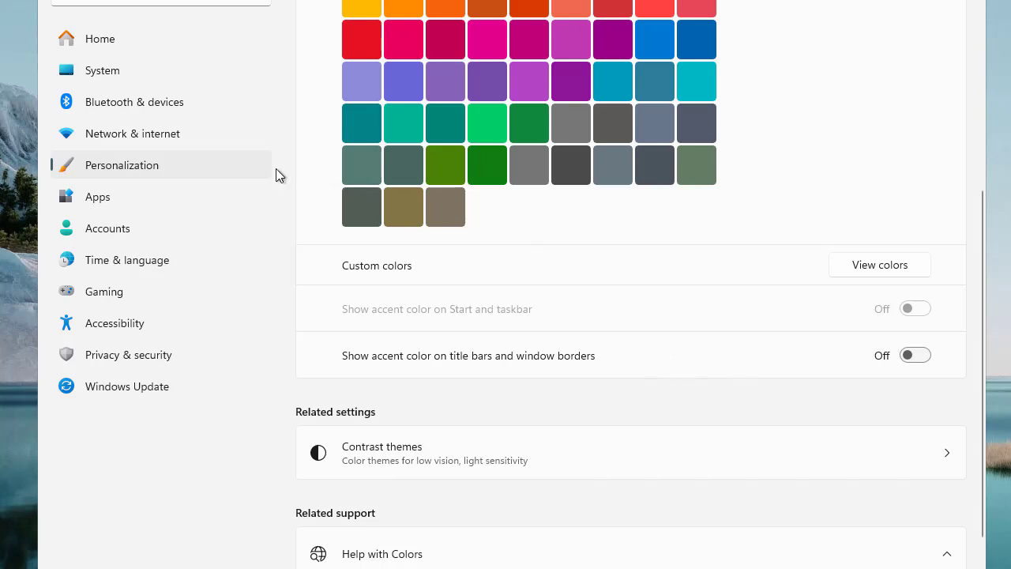
Open the System display settings and go through the custom scaling page to the Text size settings.
{"action": "left_click", "coordinate": [107, 73]}
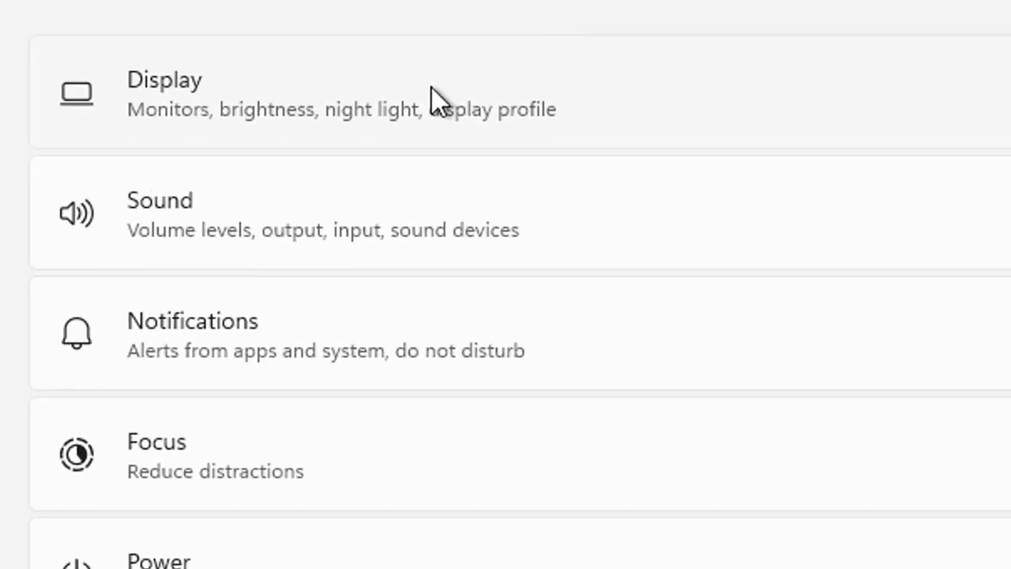
{"action": "left_click", "coordinate": [437, 87]}
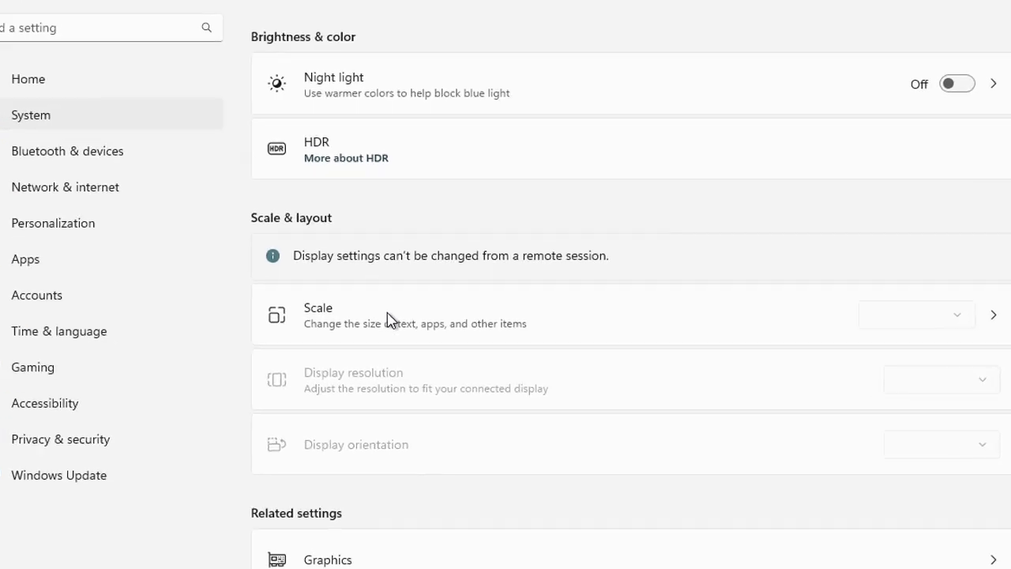
{"action": "left_click", "coordinate": [312, 249]}
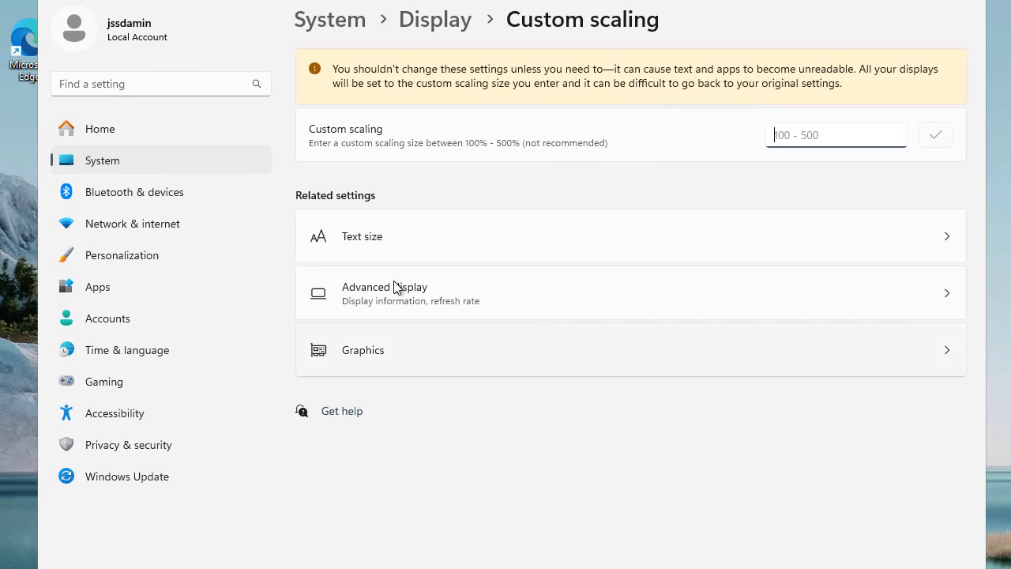
{"action": "left_click", "coordinate": [462, 241]}
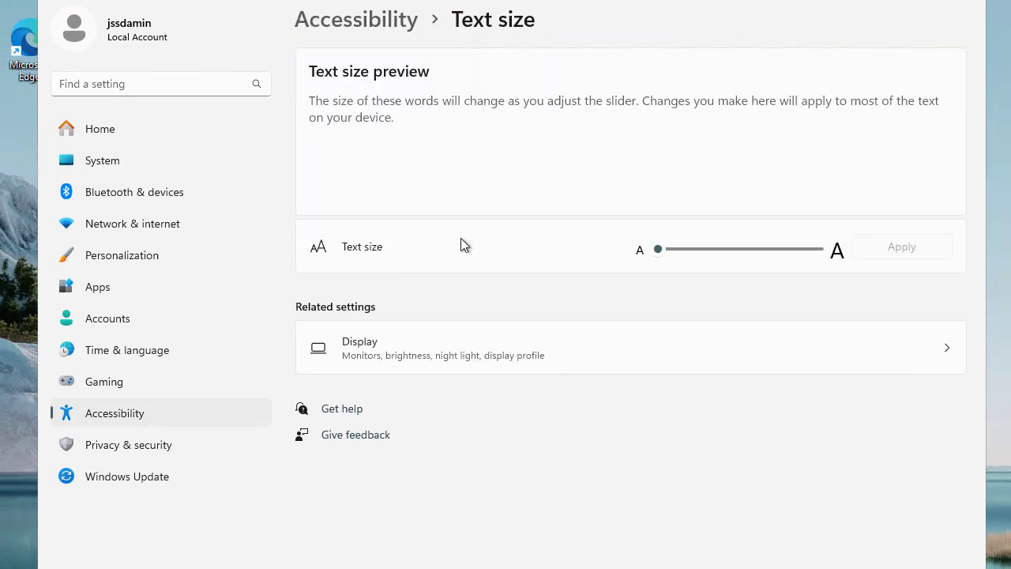
Preview larger text sizes without applying them and return the text size to the smallest setting.
{"action": "left_click", "coordinate": [727, 247]}
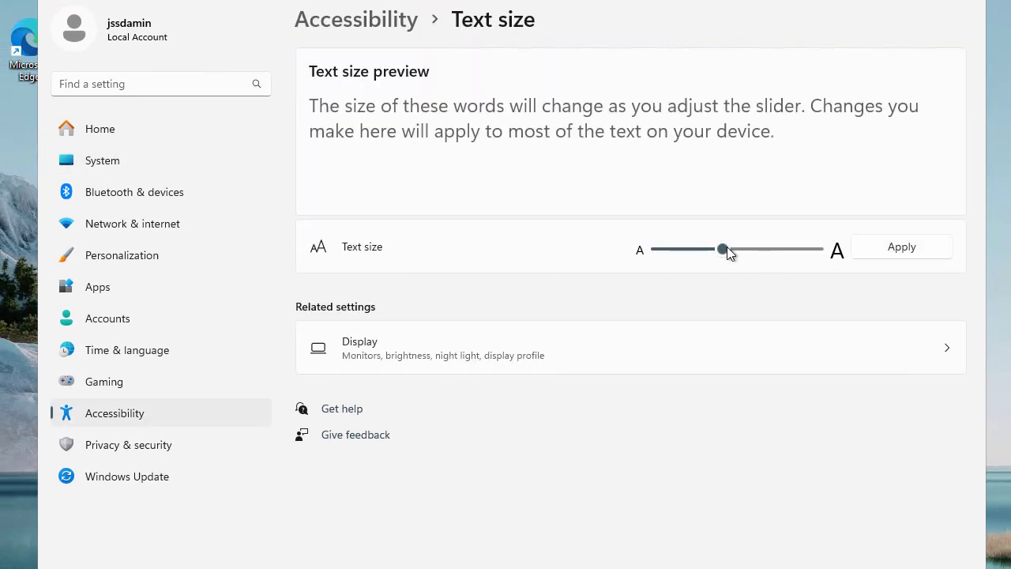
{"action": "left_click", "coordinate": [798, 250]}
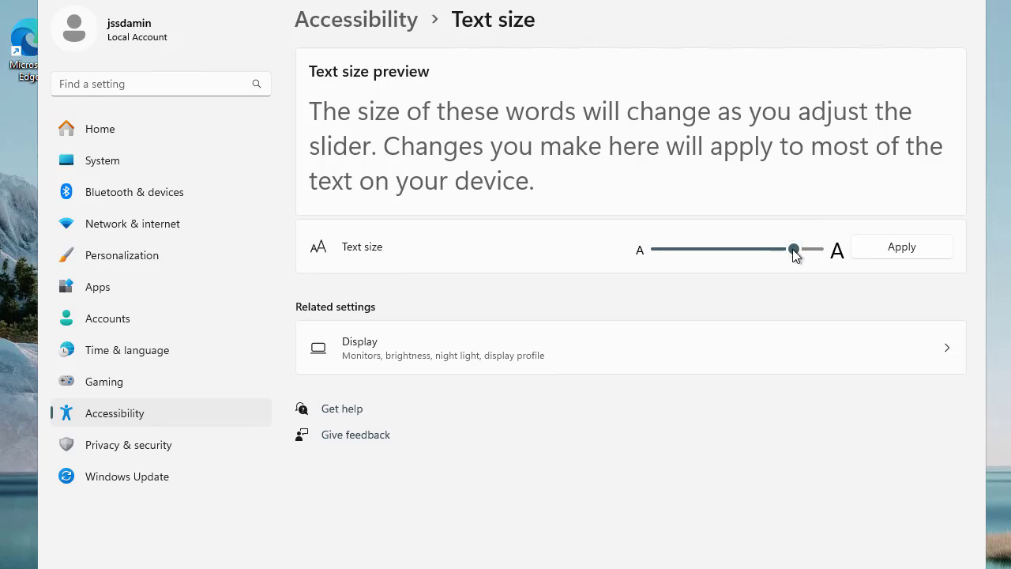
{"action": "left_click_drag", "start_coordinate": [795, 251], "coordinate": [352, 262]}
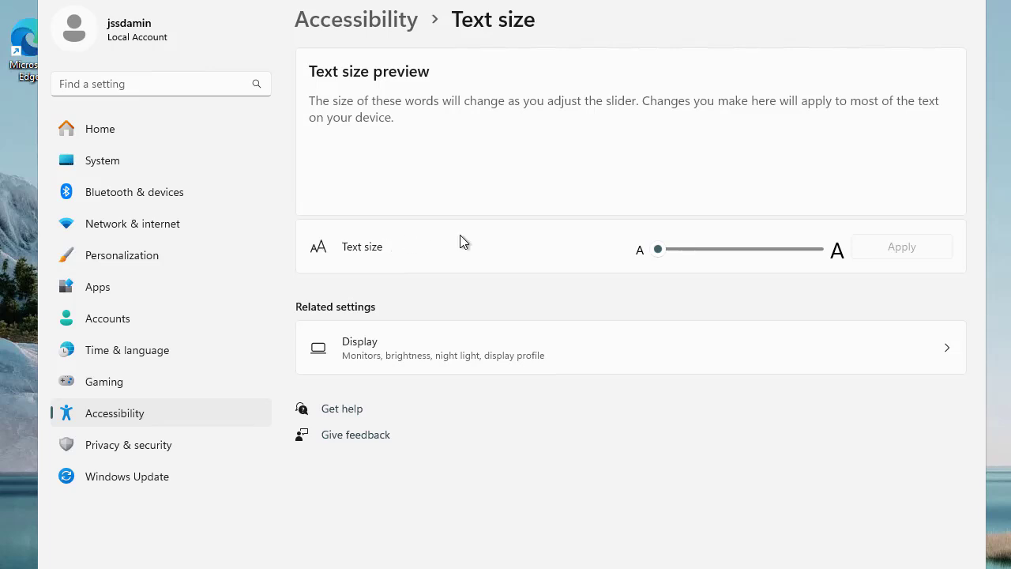
Return to the Display settings and examine the Scale & layout options and the custom scaling page.
{"action": "left_click", "coordinate": [682, 343]}
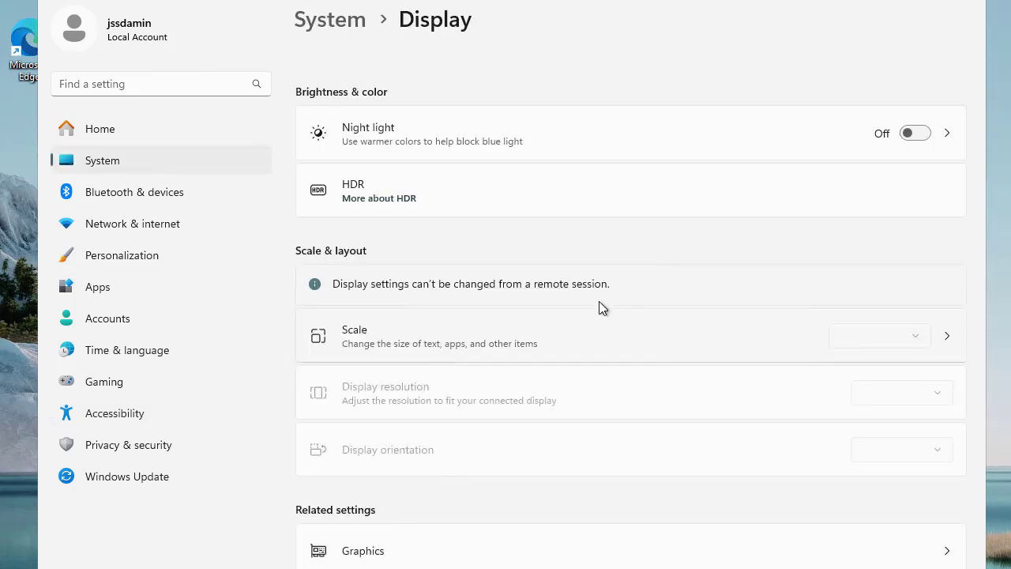
{"action": "left_click", "coordinate": [516, 330]}
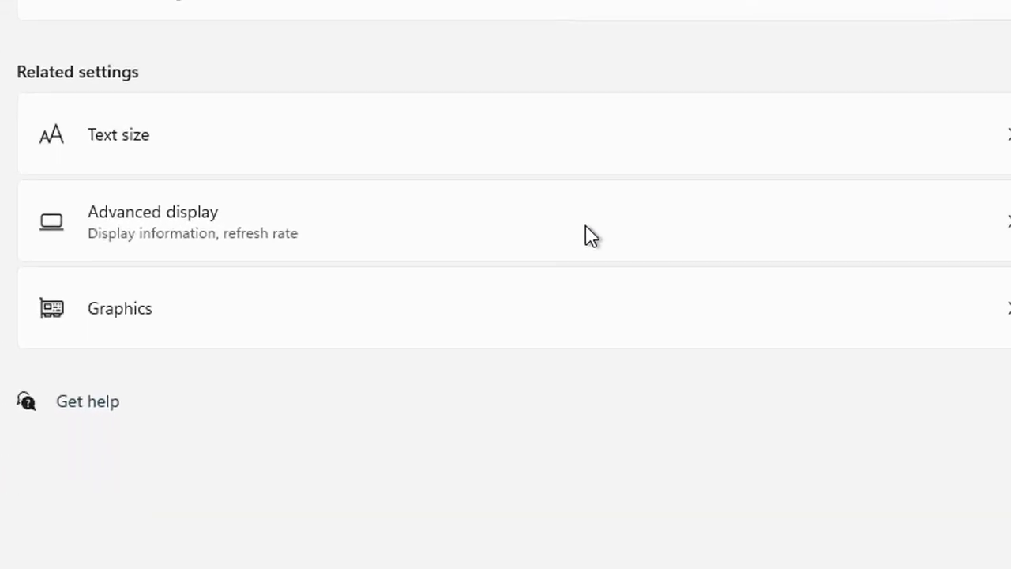
{"action": "scroll", "coordinate": [585, 225], "scroll_direction": "up", "scroll_amount": 5}
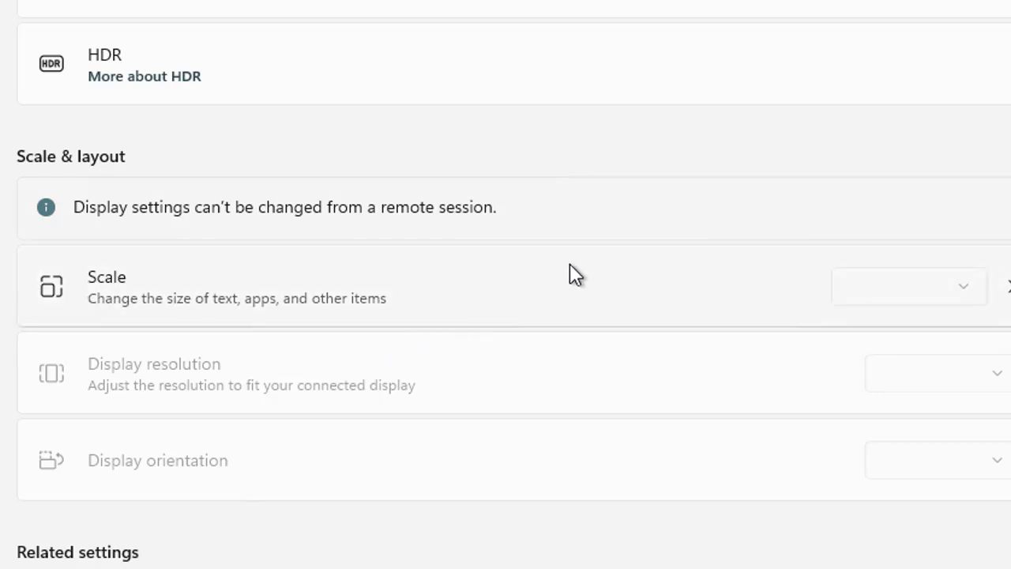
{"action": "scroll", "coordinate": [570, 271], "scroll_direction": "down", "scroll_amount": 5}
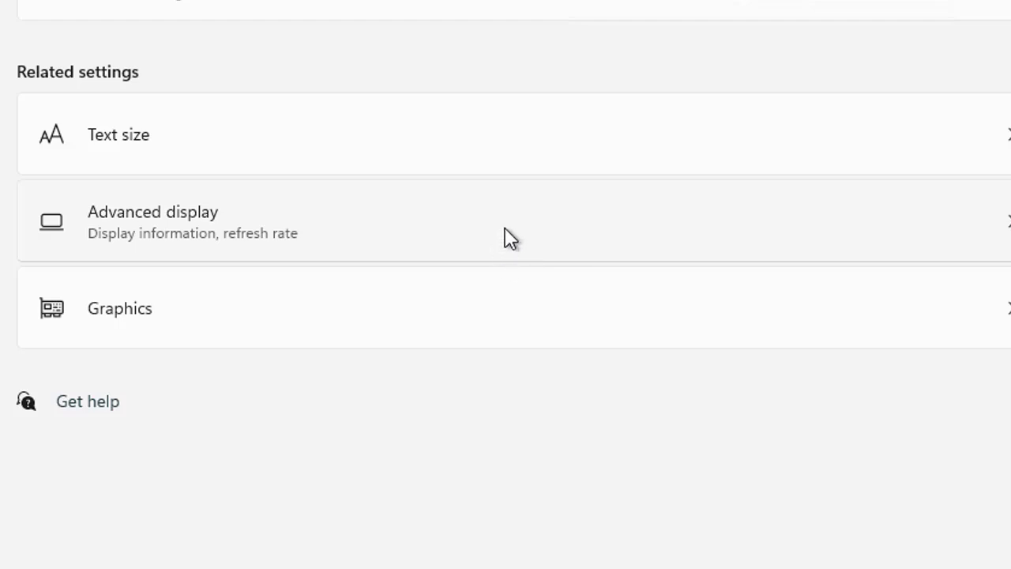
{"action": "scroll", "coordinate": [503, 239], "scroll_direction": "up", "scroll_amount": 5}
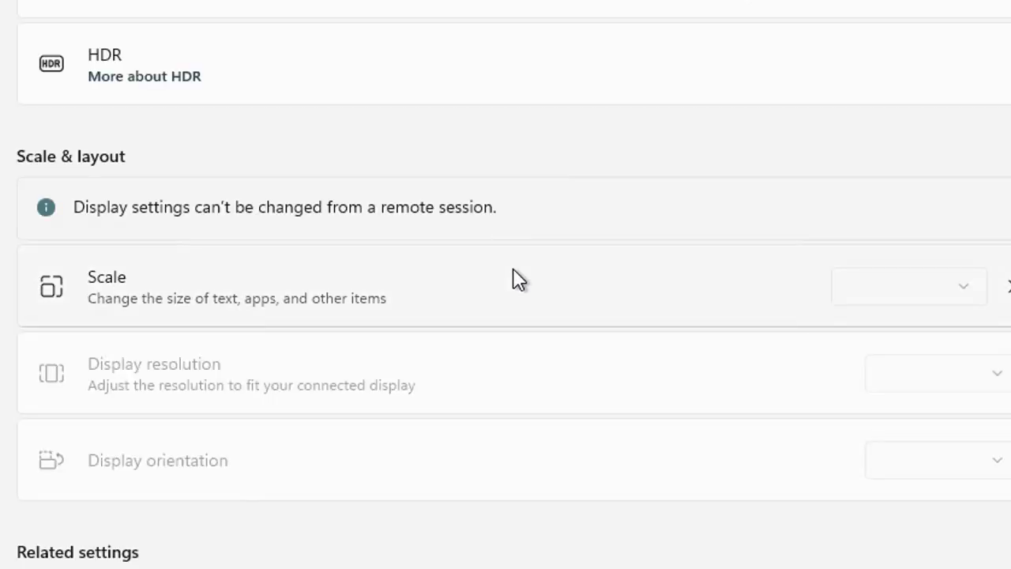
{"action": "scroll", "coordinate": [512, 277], "scroll_direction": "down", "scroll_amount": 5}
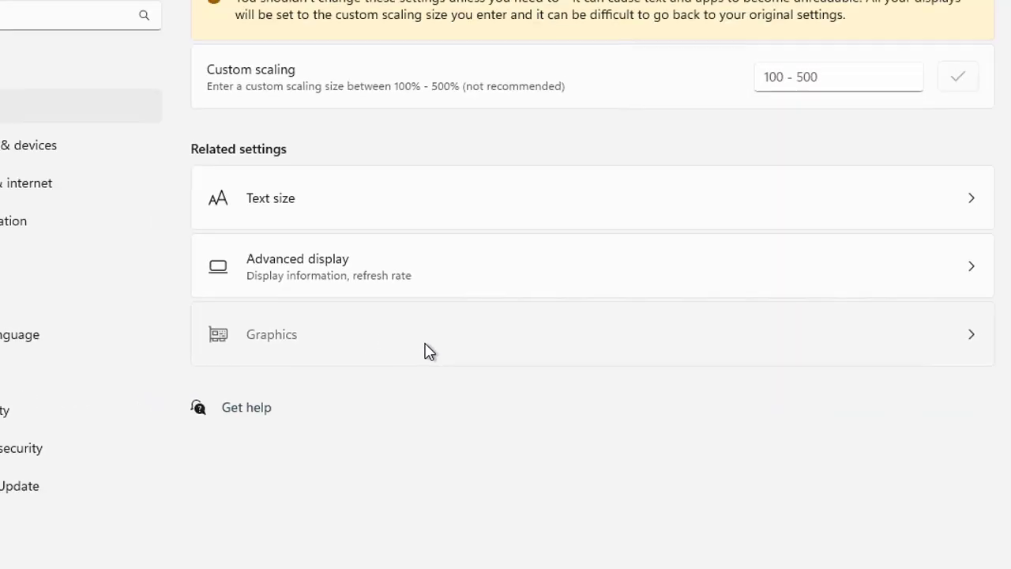
Examine the Graphics settings and the default graphics settings, and return to the Display page.
{"action": "left_click", "coordinate": [424, 350]}
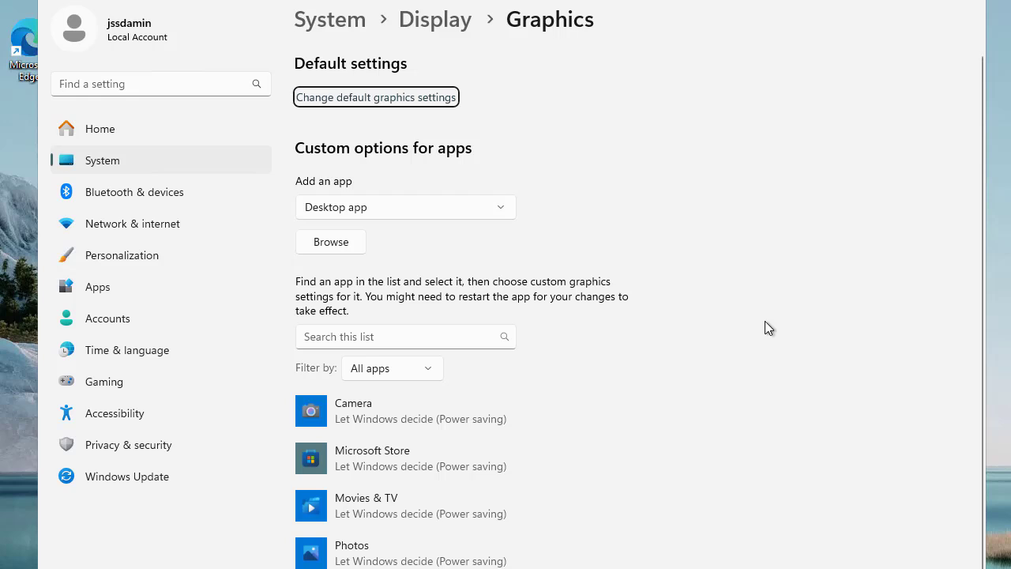
{"action": "left_click", "coordinate": [361, 105]}
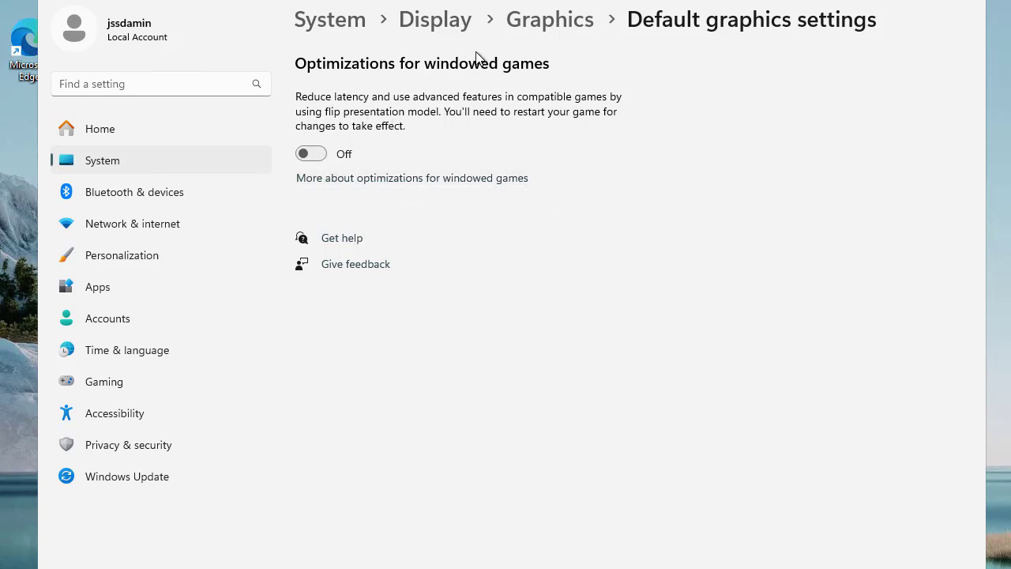
{"action": "left_click", "coordinate": [529, 22]}
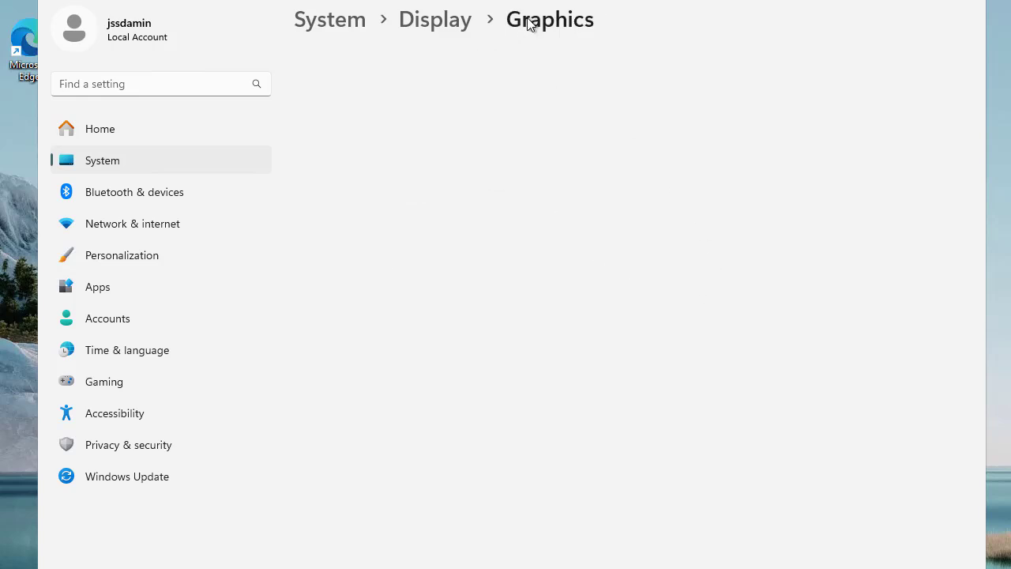
{"action": "left_click", "coordinate": [444, 27]}
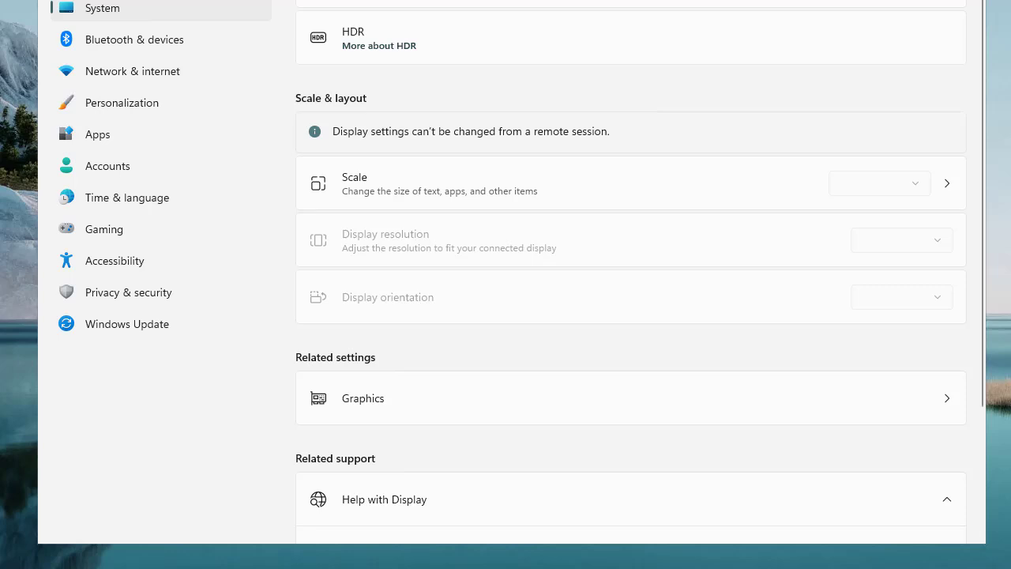
Look through the Personalization categories and open the Dynamic Lighting settings.
{"action": "left_click", "coordinate": [113, 105]}
{"action": "scroll", "coordinate": [718, 260], "scroll_direction": "down", "scroll_amount": 2}
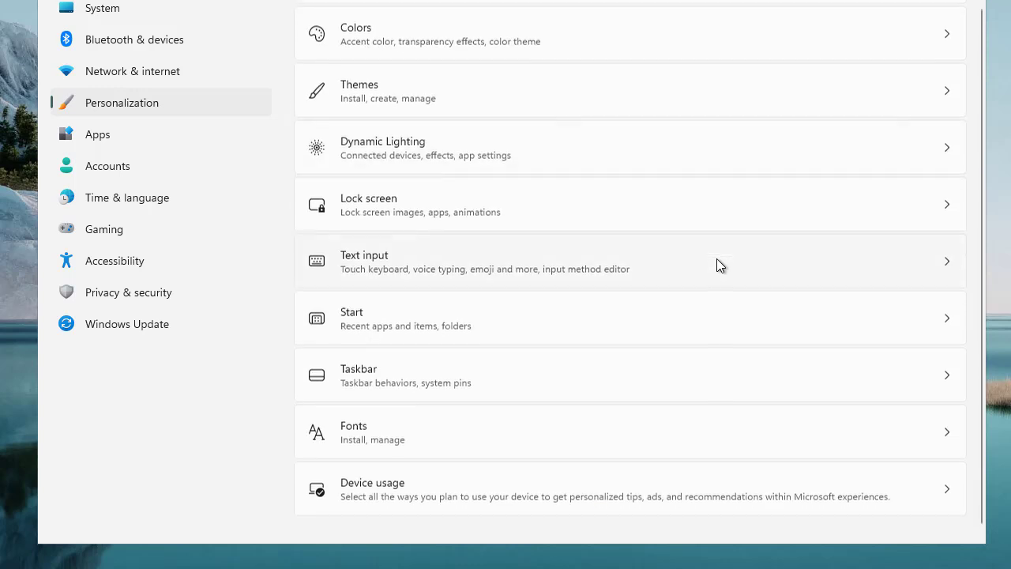
{"action": "scroll", "coordinate": [695, 251], "scroll_direction": "up", "scroll_amount": 2}
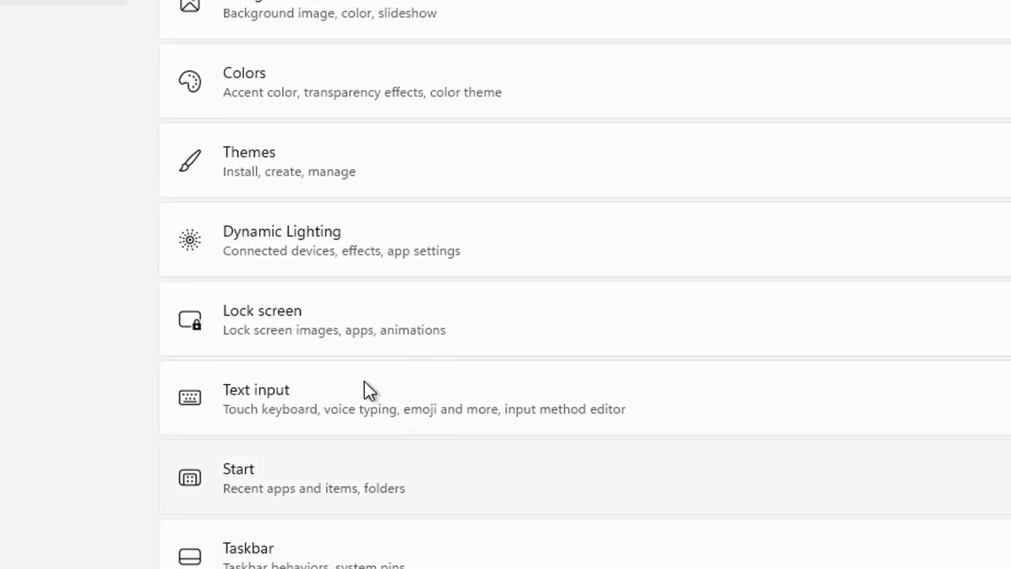
{"action": "left_click", "coordinate": [474, 237]}
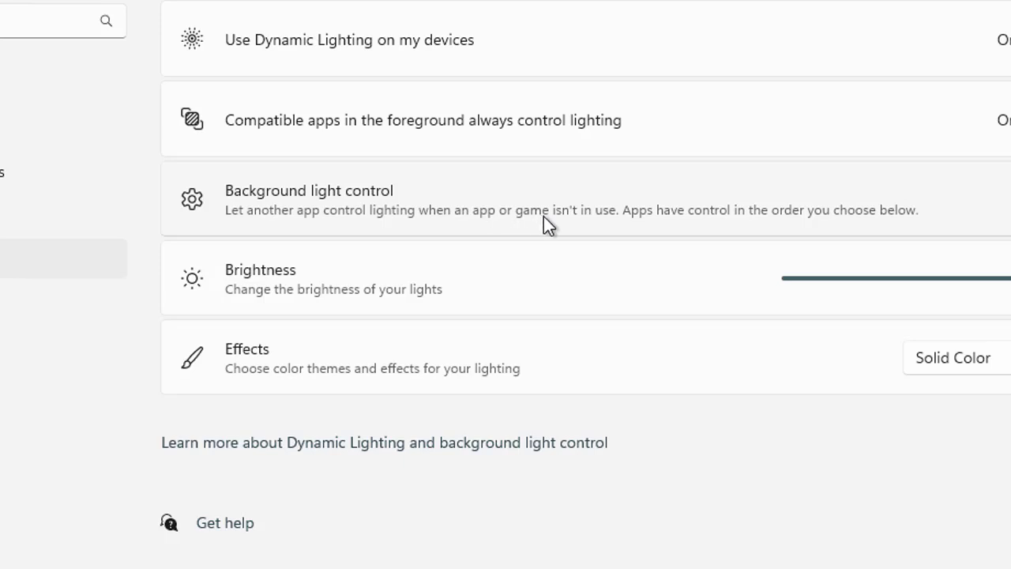
Expand Background light control, try a lower lighting Brightness and return it to maximum.
{"action": "left_click", "coordinate": [851, 203]}
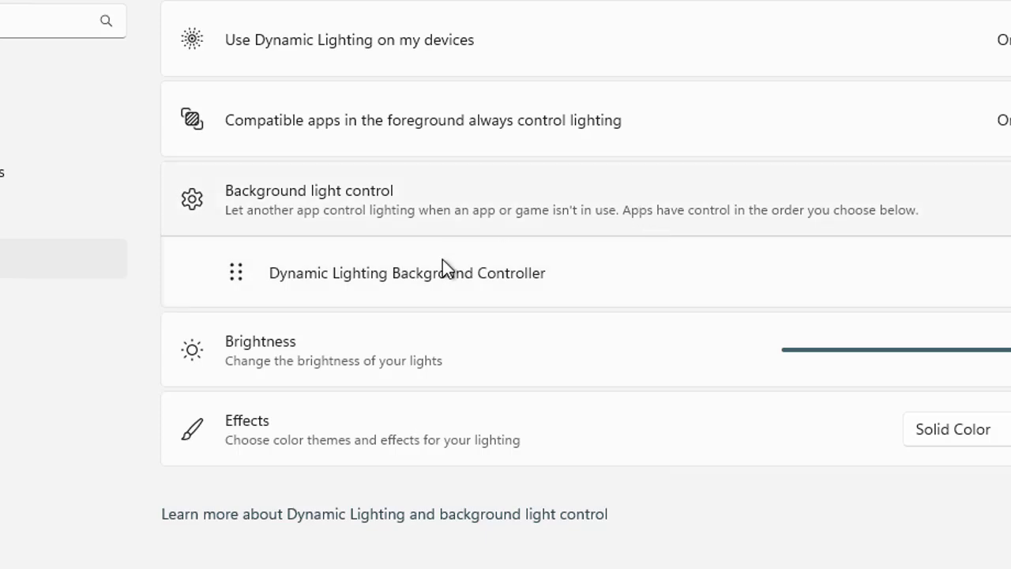
{"action": "left_click_drag", "start_coordinate": [1000, 348], "coordinate": [975, 349]}
{"action": "left_click_drag", "start_coordinate": [837, 352], "coordinate": [1010, 350]}
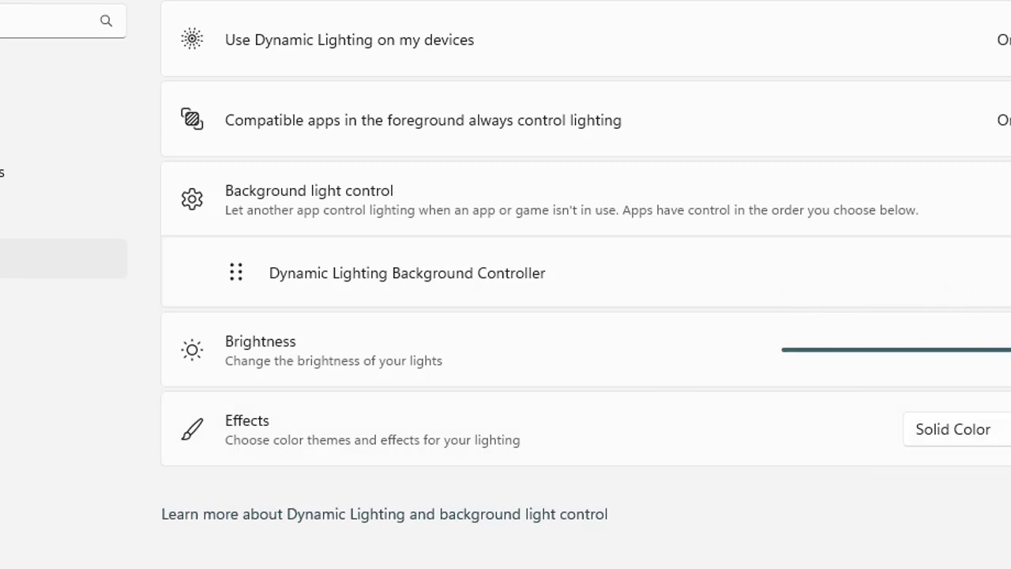
Try the Rainbow and Wheel lighting effects and set the Dynamic Lighting effect to Breathing.
{"action": "scroll", "coordinate": [506, 316], "scroll_direction": "down", "scroll_amount": 2}
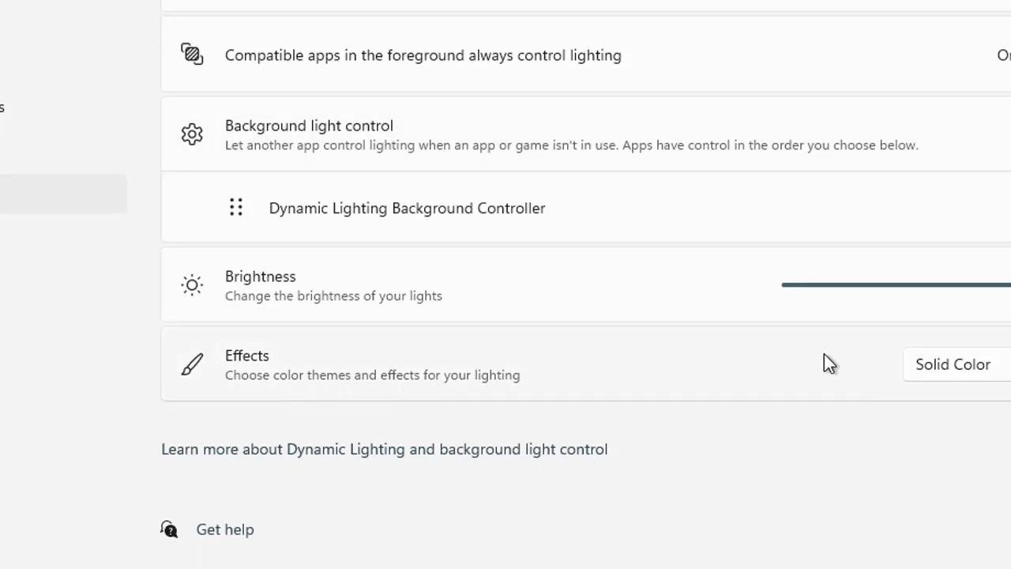
{"action": "left_click", "coordinate": [955, 374]}
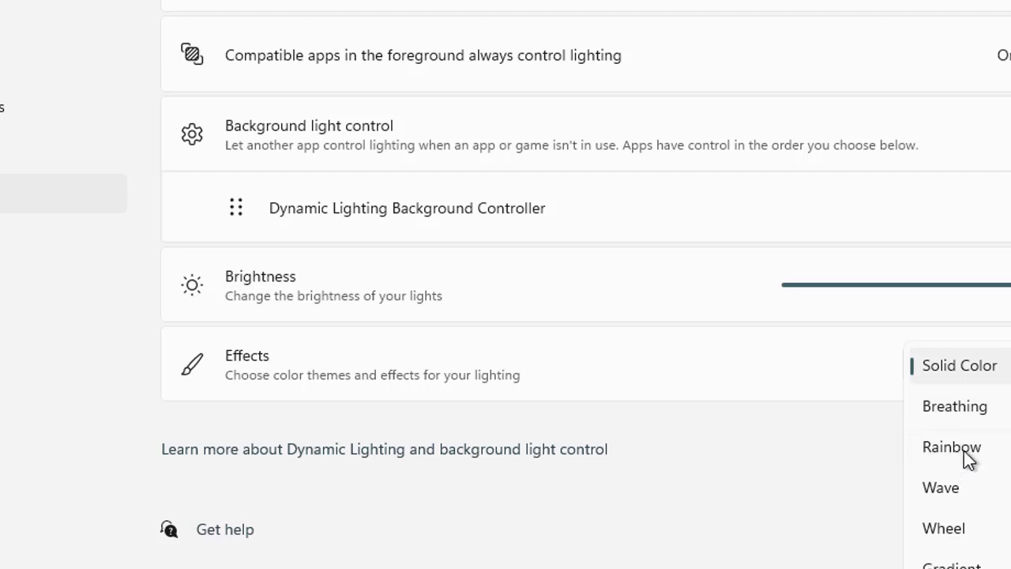
{"action": "left_click", "coordinate": [963, 448]}
{"action": "left_click", "coordinate": [972, 370]}
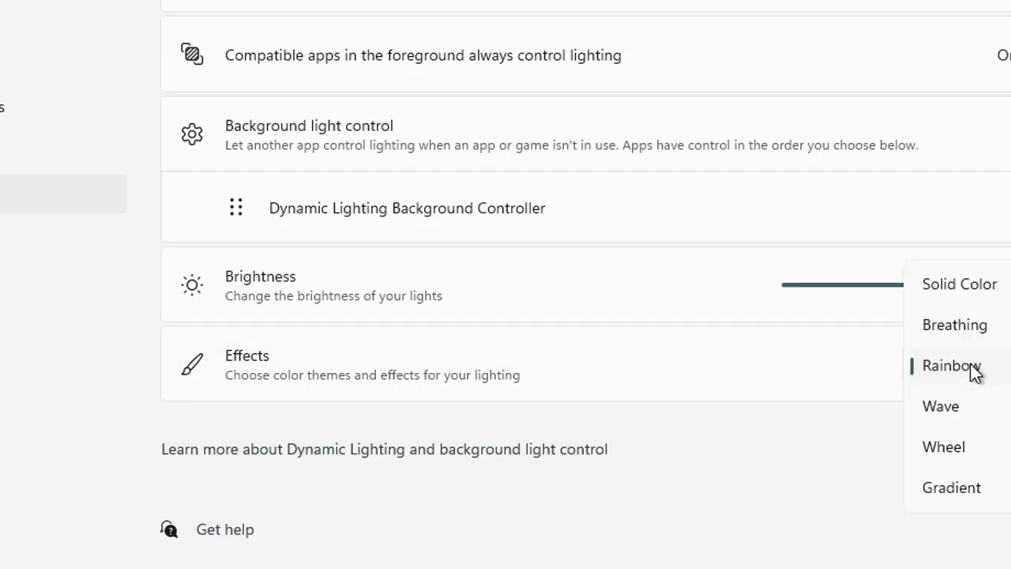
{"action": "left_click", "coordinate": [973, 449]}
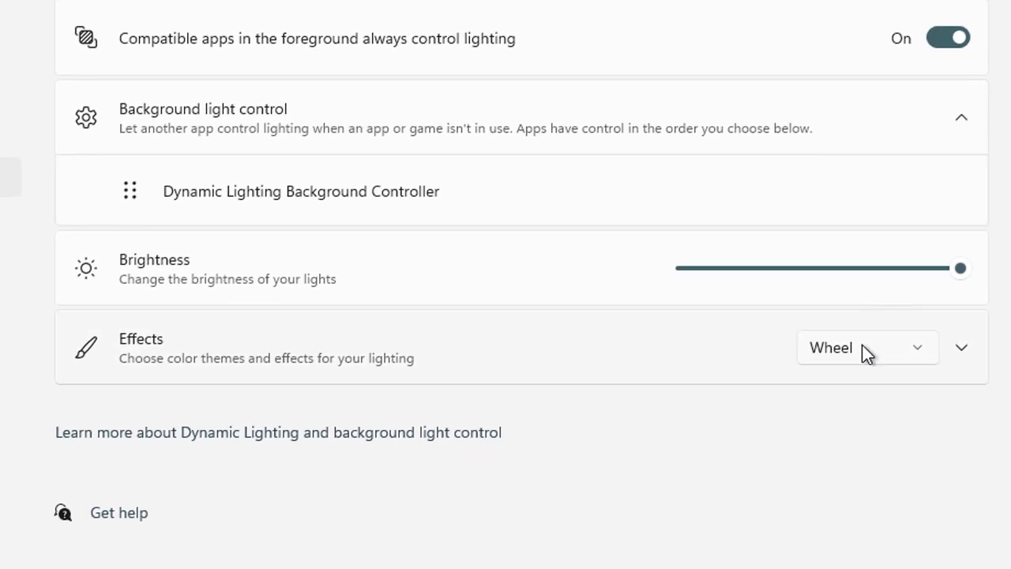
{"action": "left_click", "coordinate": [965, 366]}
{"action": "left_click", "coordinate": [852, 234]}
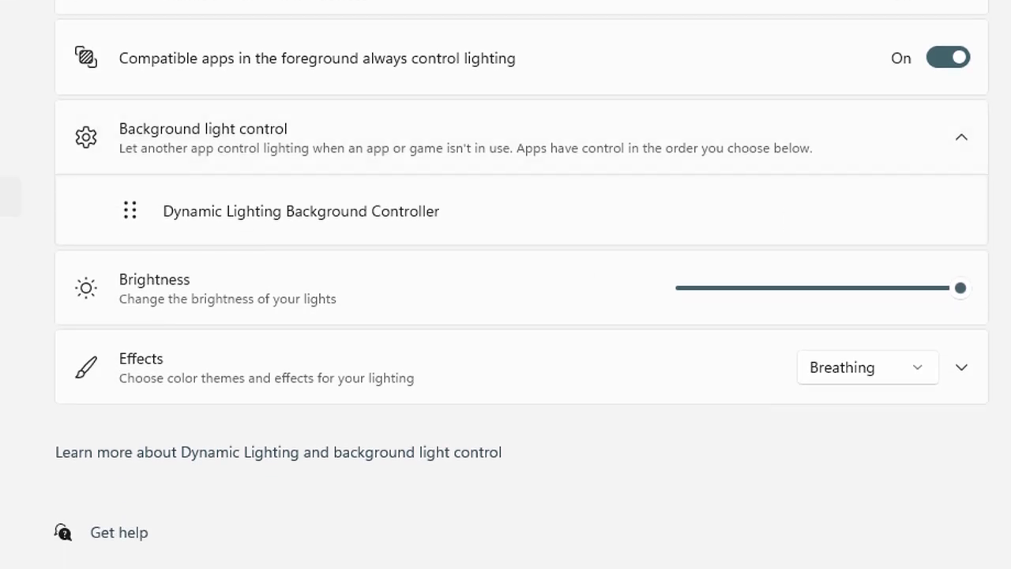
Look at the Lock screen status, sign-in picture, timeout and screen saver settings, and return to the Personalization page.
{"action": "left_click", "coordinate": [4, 196]}
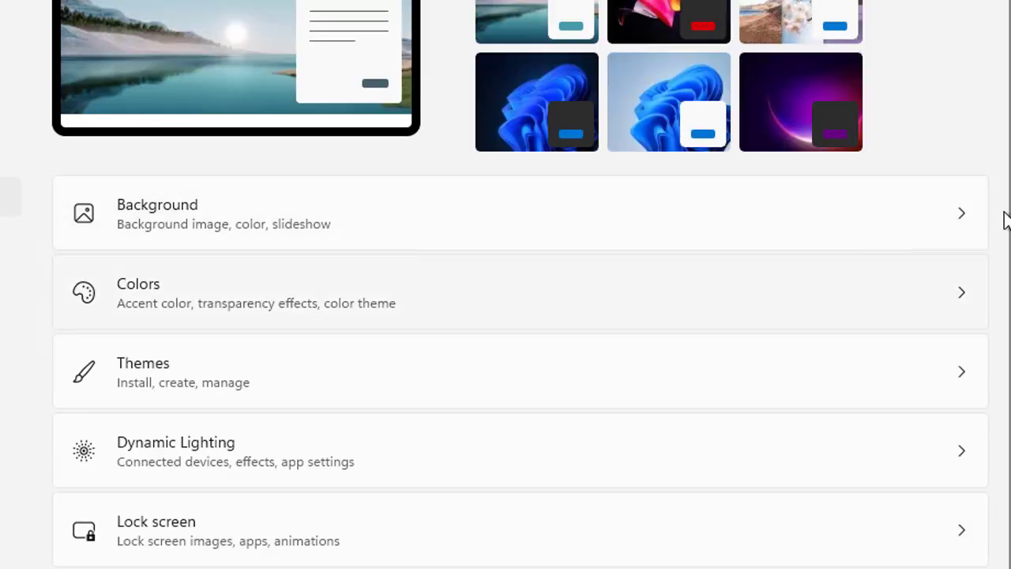
{"action": "scroll", "coordinate": [494, 284], "scroll_direction": "down", "scroll_amount": 3}
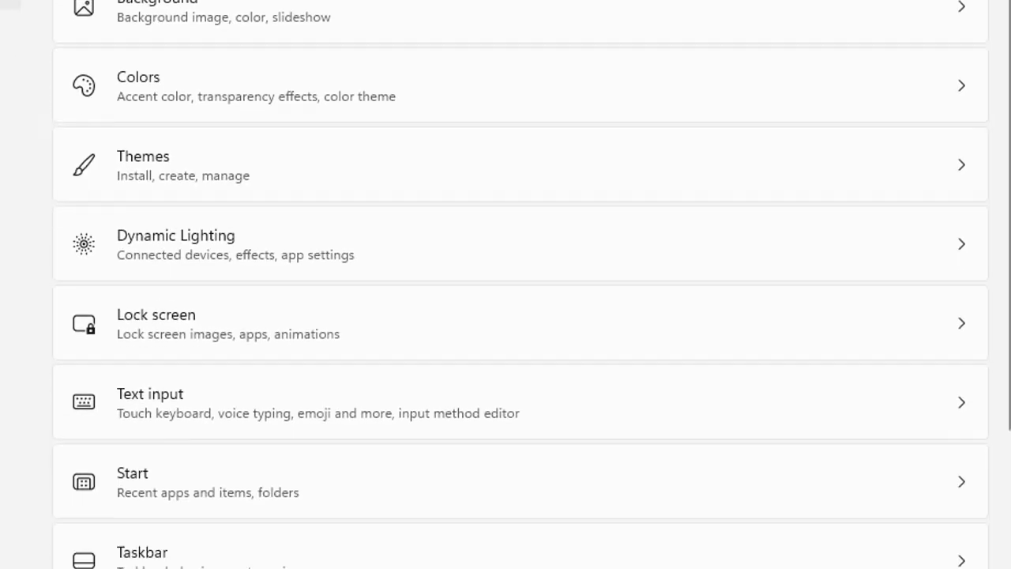
{"action": "left_click", "coordinate": [401, 316]}
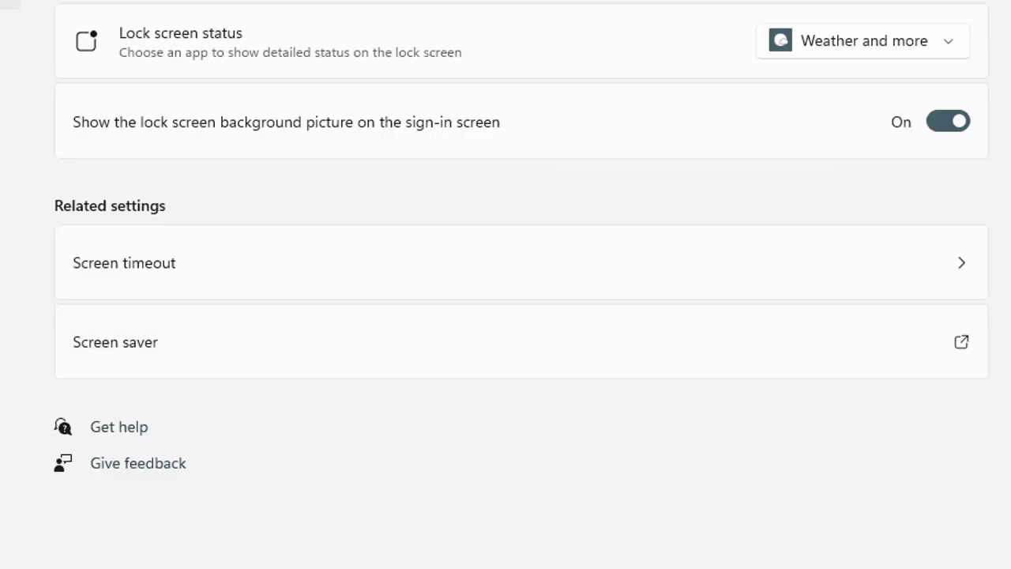
{"action": "left_click", "coordinate": [4, 3]}
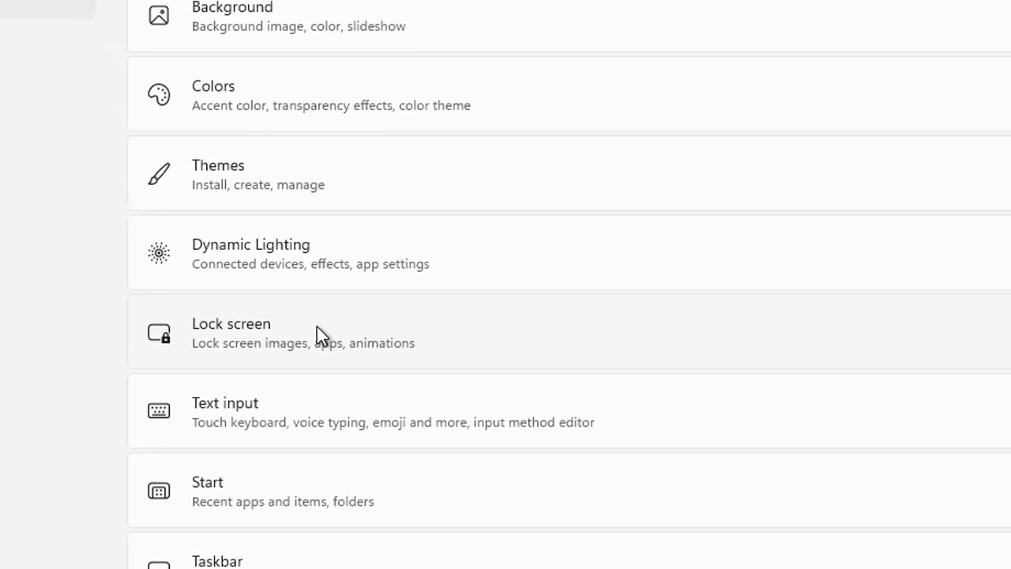
Reopen the Lock screen settings and change the lock screen personalization to Picture.
{"action": "left_click", "coordinate": [240, 319]}
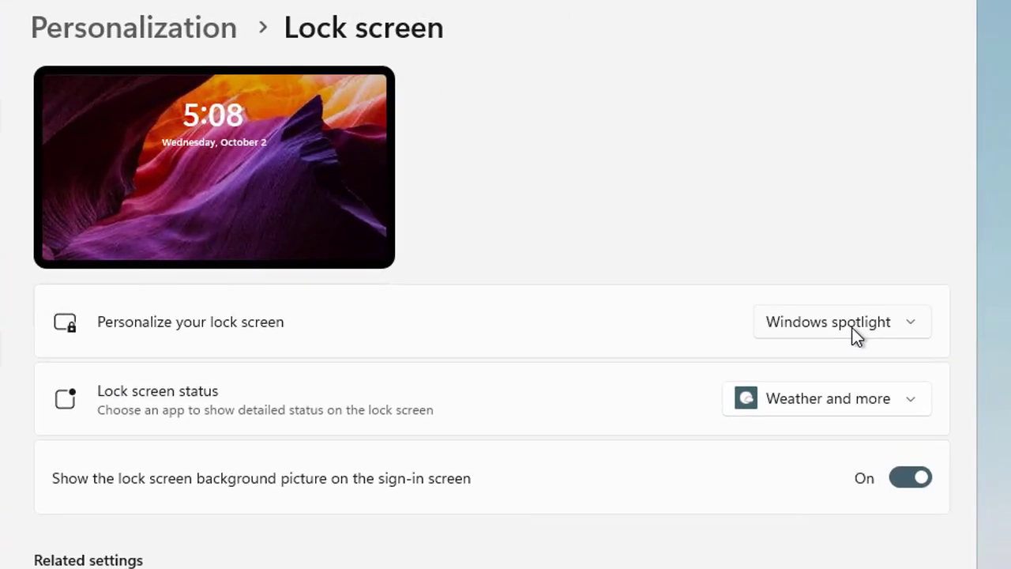
{"action": "left_click", "coordinate": [856, 334]}
{"action": "left_click", "coordinate": [842, 363]}
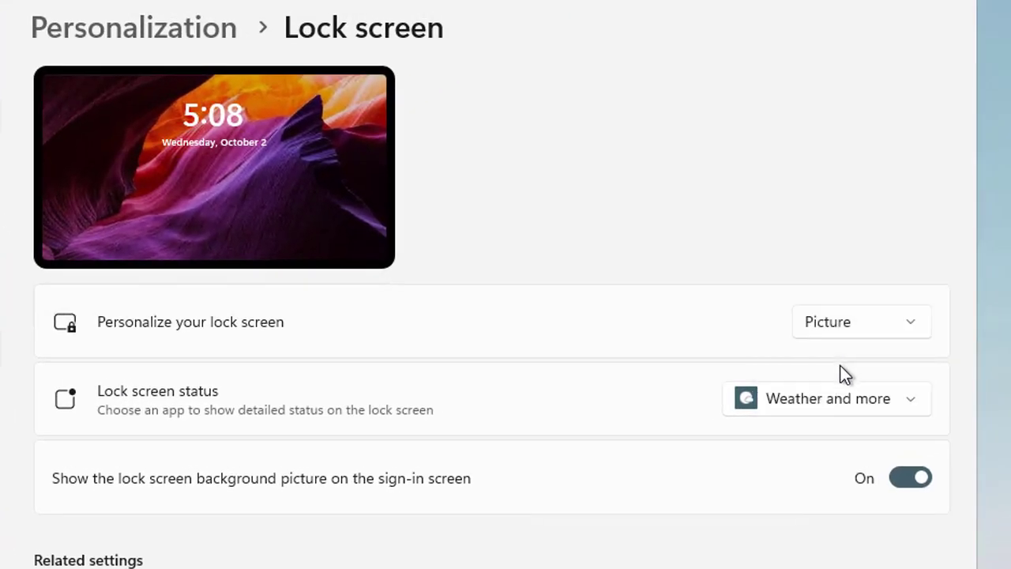
Try several recent images, including the sunset lake, as the lock screen picture and check the available lock screen personalization types.
{"action": "left_click", "coordinate": [277, 457]}
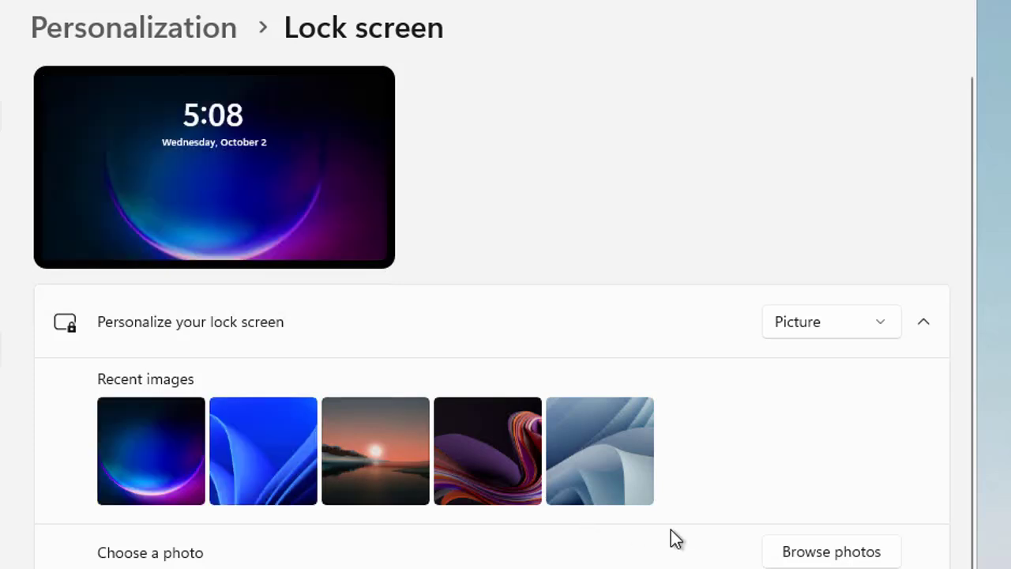
{"action": "left_click", "coordinate": [574, 438]}
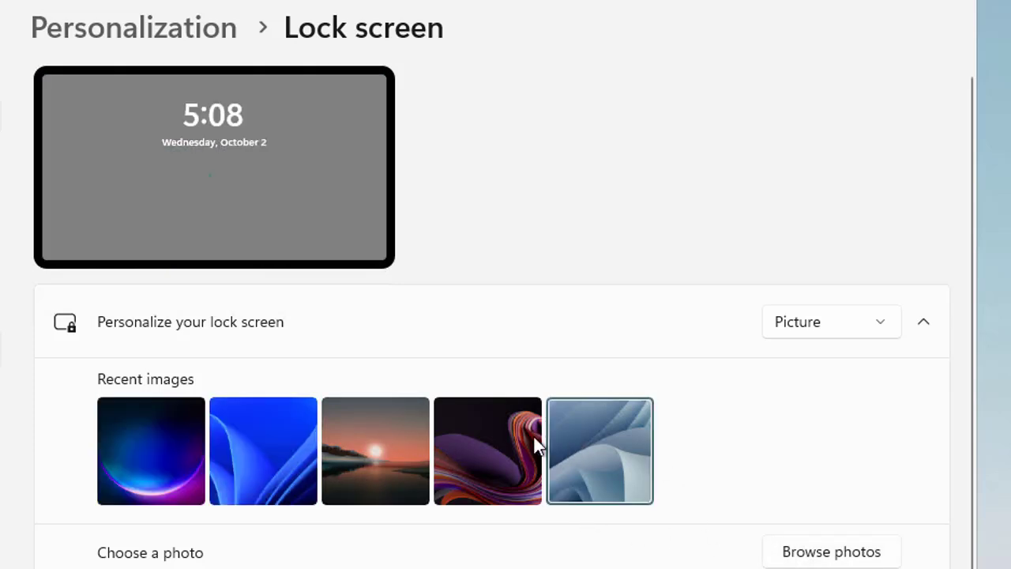
{"action": "left_click", "coordinate": [508, 445]}
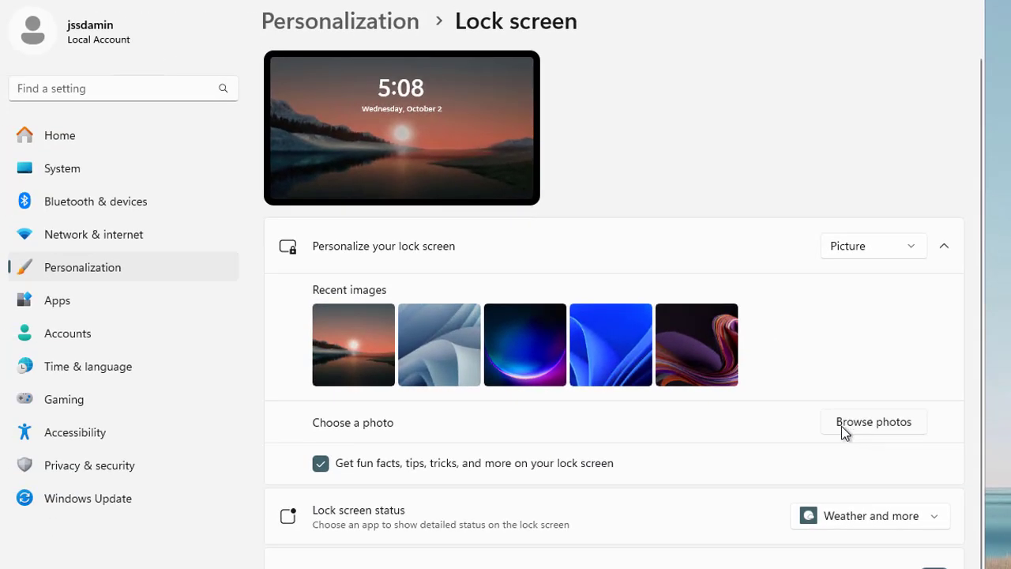
{"action": "left_click", "coordinate": [786, 553]}
{"action": "left_click", "coordinate": [729, 376]}
{"action": "left_click", "coordinate": [885, 248]}
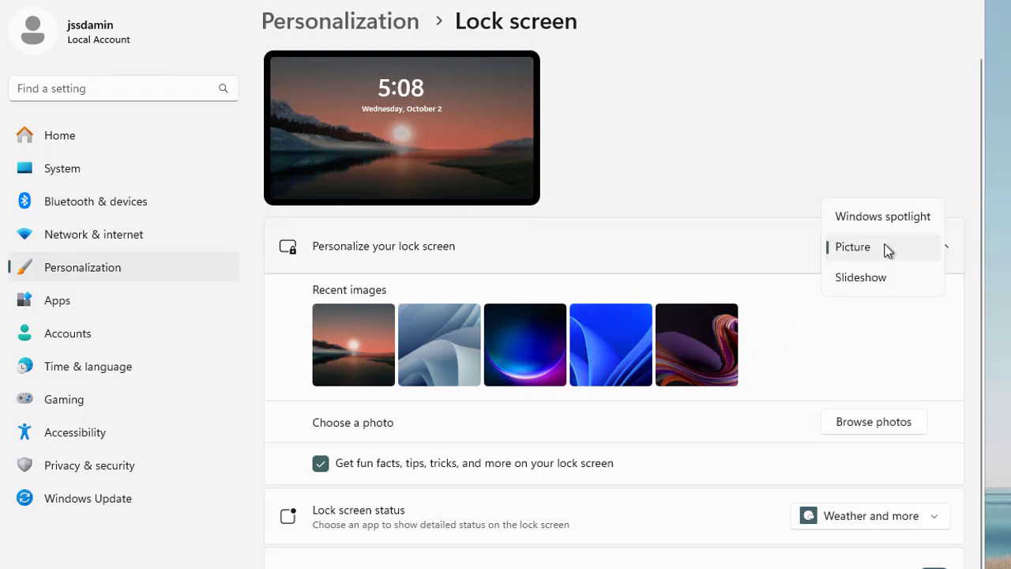
{"action": "left_click", "coordinate": [869, 323]}
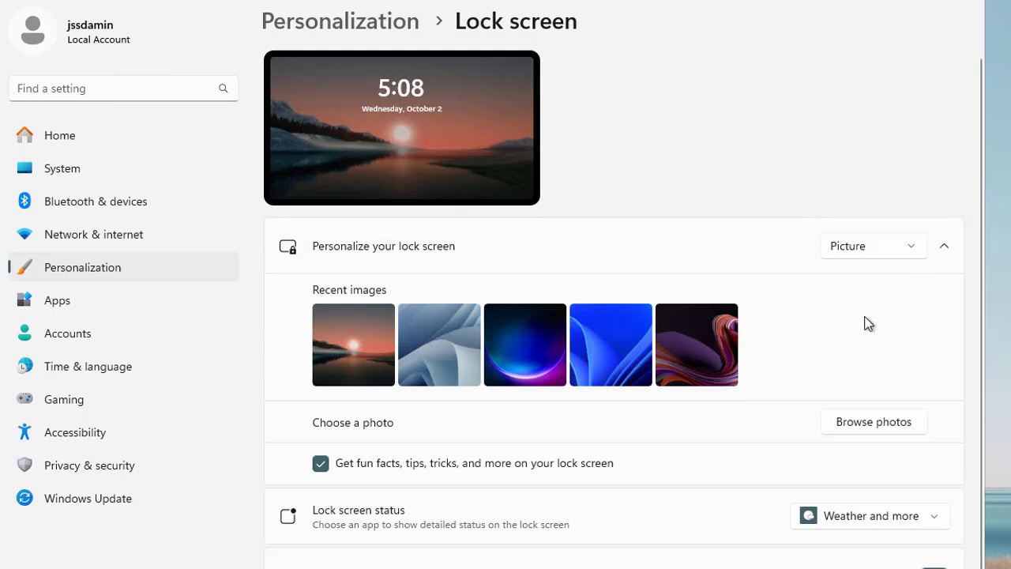
Try the other recent lock screen images and choose the dark picture with purple and orange waves.
{"action": "left_click", "coordinate": [469, 335]}
{"action": "left_click", "coordinate": [527, 334]}
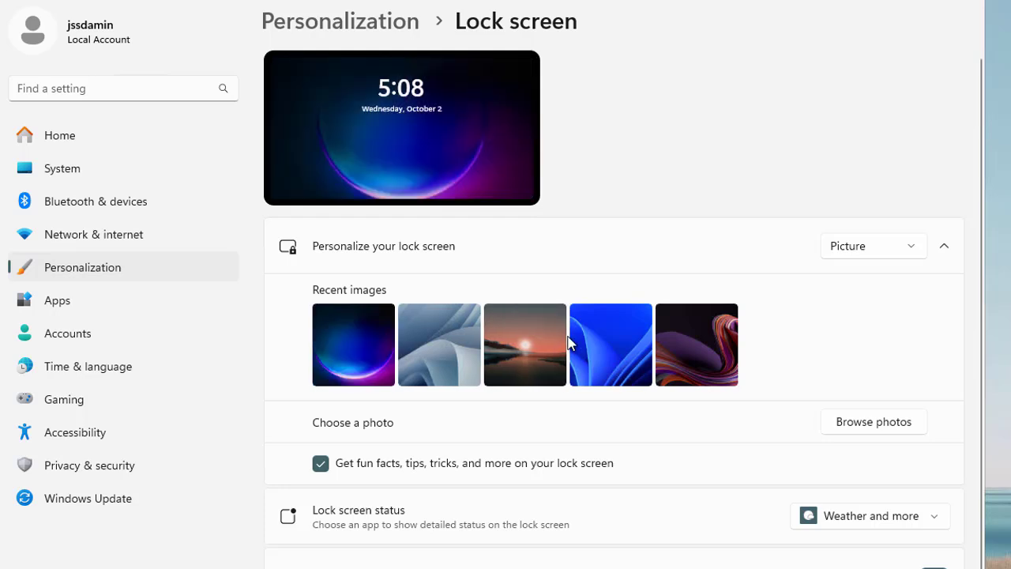
{"action": "left_click", "coordinate": [442, 351]}
{"action": "left_click", "coordinate": [530, 361]}
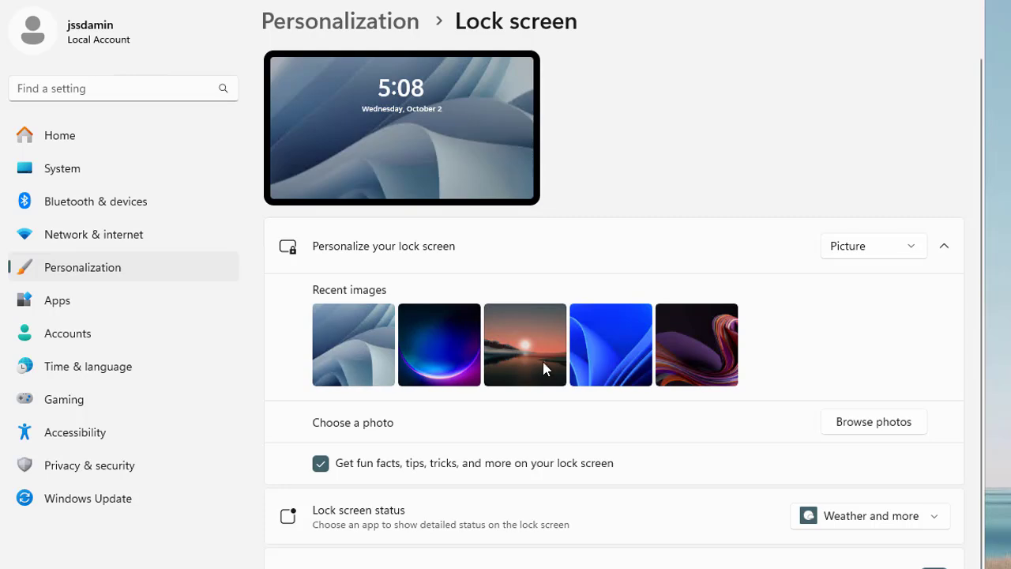
{"action": "left_click", "coordinate": [612, 354]}
{"action": "left_click", "coordinate": [700, 352]}
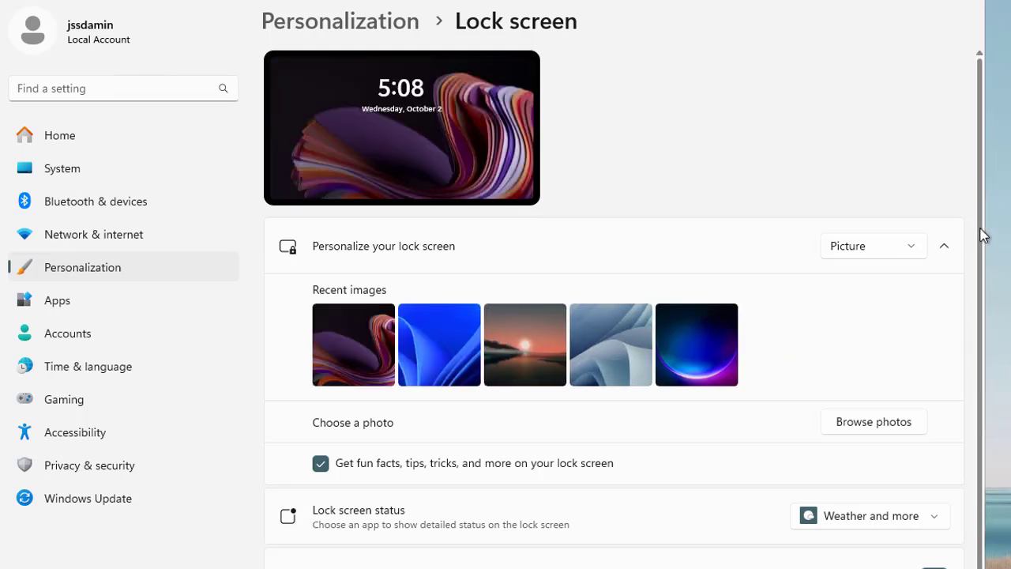
Try Mail and Calendar as the Lock screen status app and set it back to Weather and more.
{"action": "left_click_drag", "start_coordinate": [976, 277], "coordinate": [972, 332]}
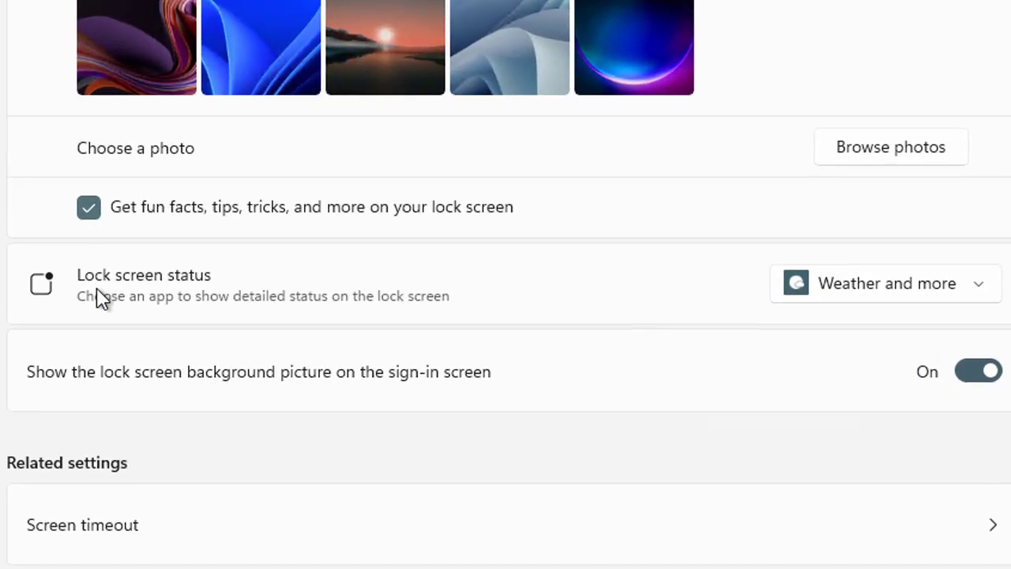
{"action": "left_click", "coordinate": [940, 298]}
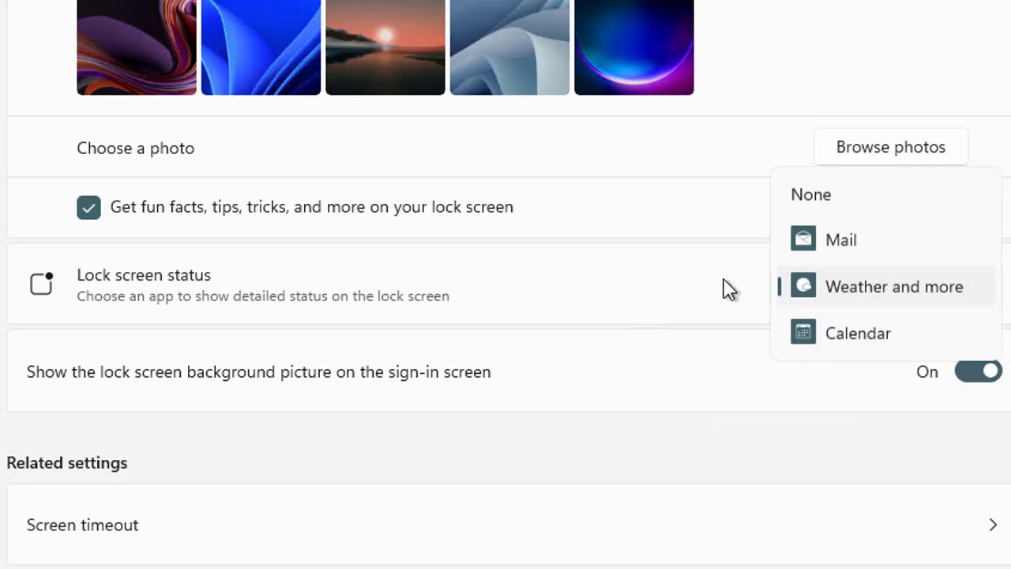
{"action": "left_click", "coordinate": [866, 241]}
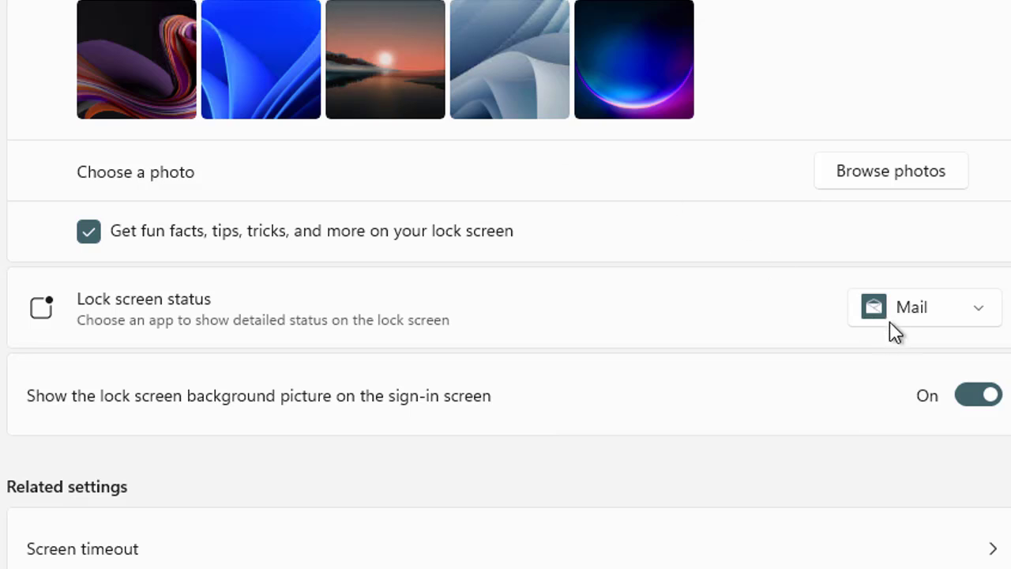
{"action": "left_click", "coordinate": [910, 313]}
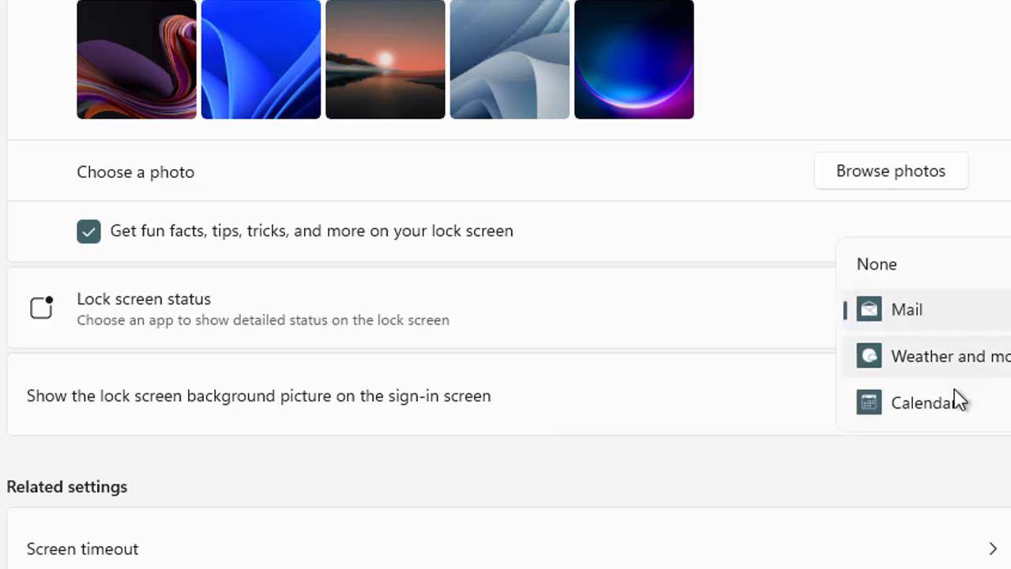
{"action": "left_click", "coordinate": [933, 404]}
{"action": "left_click", "coordinate": [933, 327]}
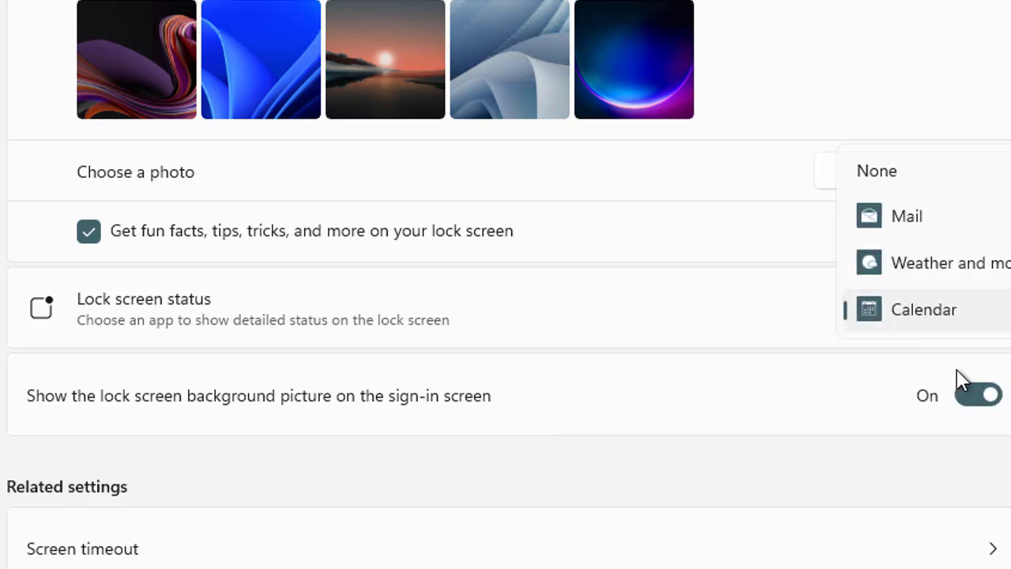
{"action": "left_click", "coordinate": [929, 272]}
Look at the Screen timeout page, return to the Lock screen settings through Personalization and locate Screen timeout again.
{"action": "scroll", "coordinate": [644, 274], "scroll_direction": "down", "scroll_amount": 1}
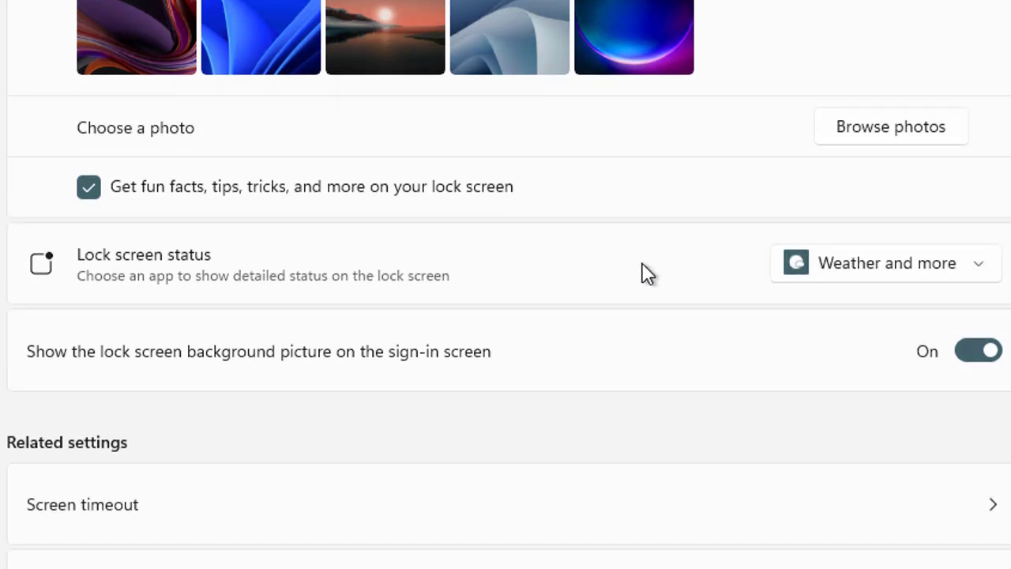
{"action": "left_click", "coordinate": [842, 497]}
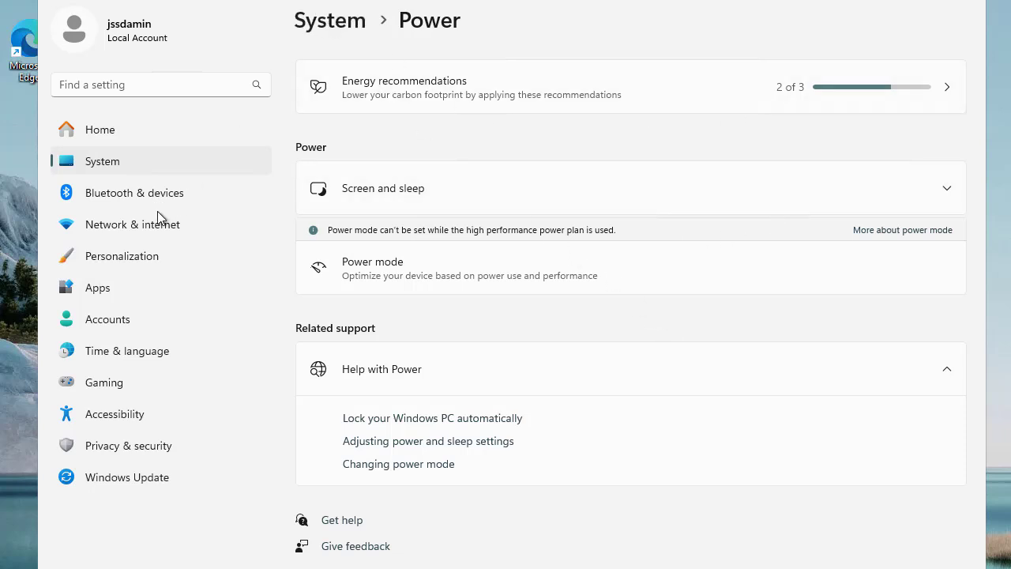
{"action": "left_click", "coordinate": [128, 255]}
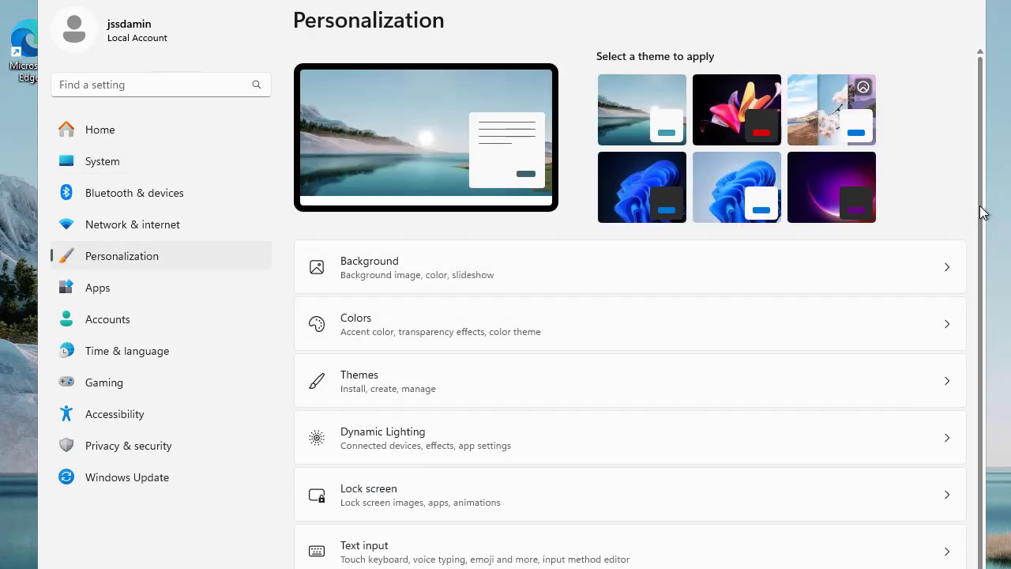
{"action": "scroll", "coordinate": [980, 205], "scroll_direction": "down", "scroll_amount": 2}
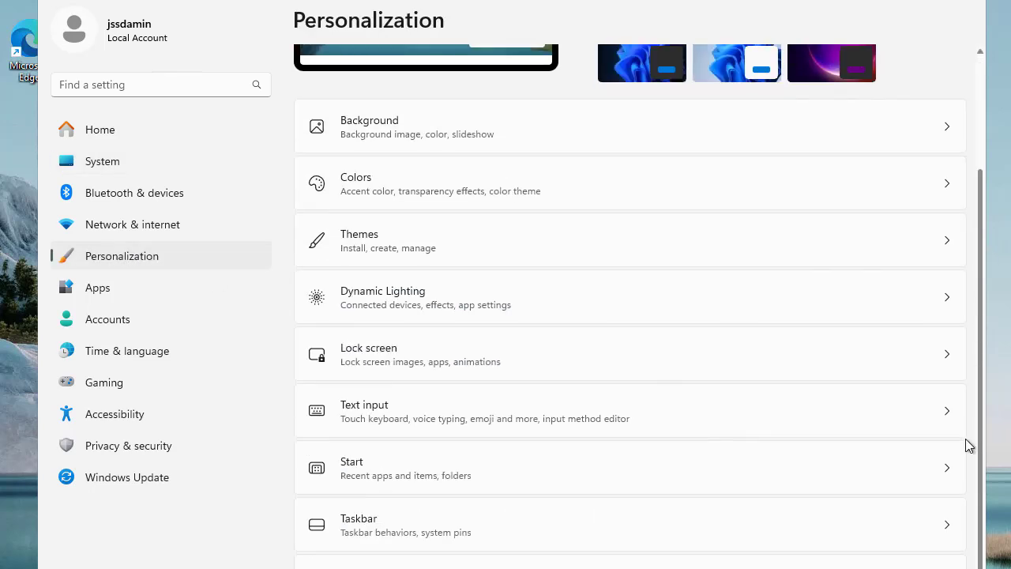
{"action": "left_click", "coordinate": [441, 351]}
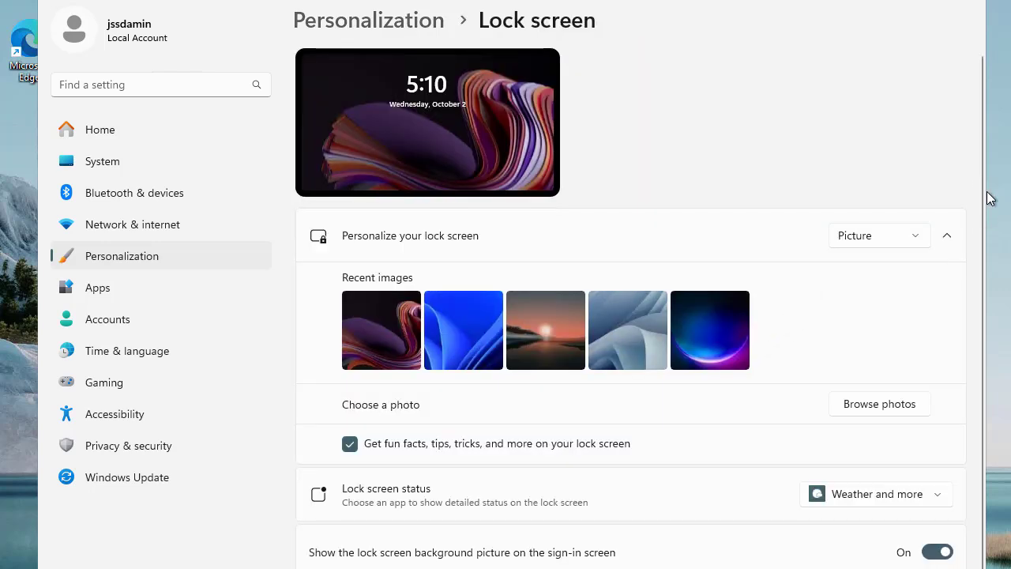
{"action": "left_click_drag", "start_coordinate": [984, 290], "coordinate": [984, 409]}
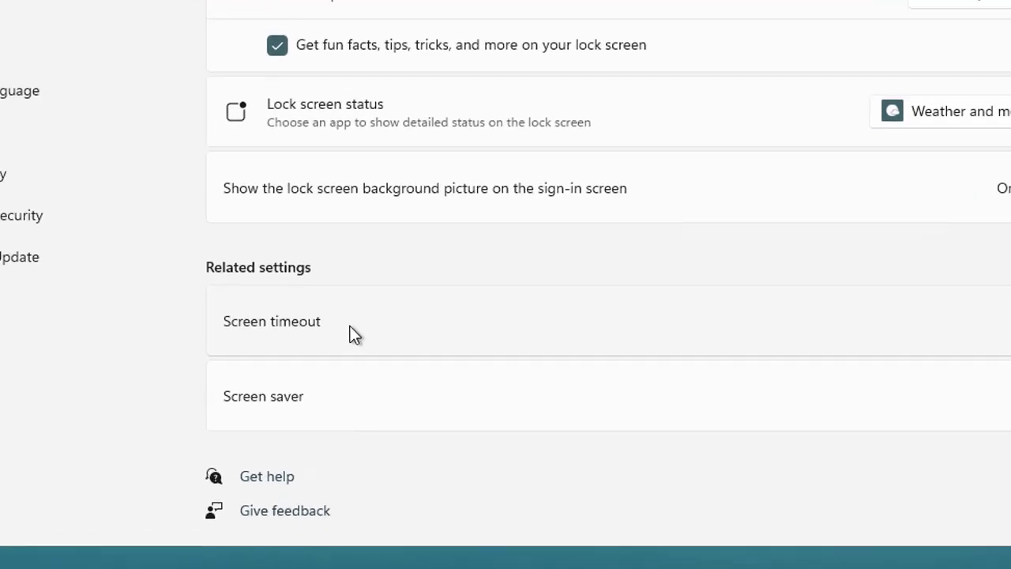
{"action": "left_click", "coordinate": [353, 335]}
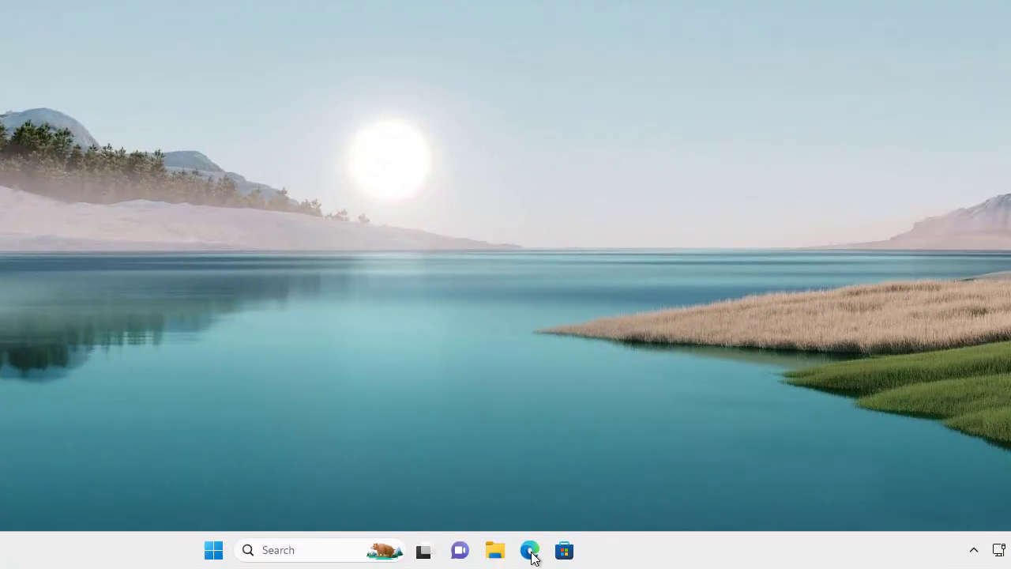
Reopen the Personalization settings from the desktop's extended options and go to the Lock screen's Screen timeout settings.
{"action": "mouse_move", "coordinate": [430, 550]}
{"action": "right_click", "coordinate": [547, 203]}
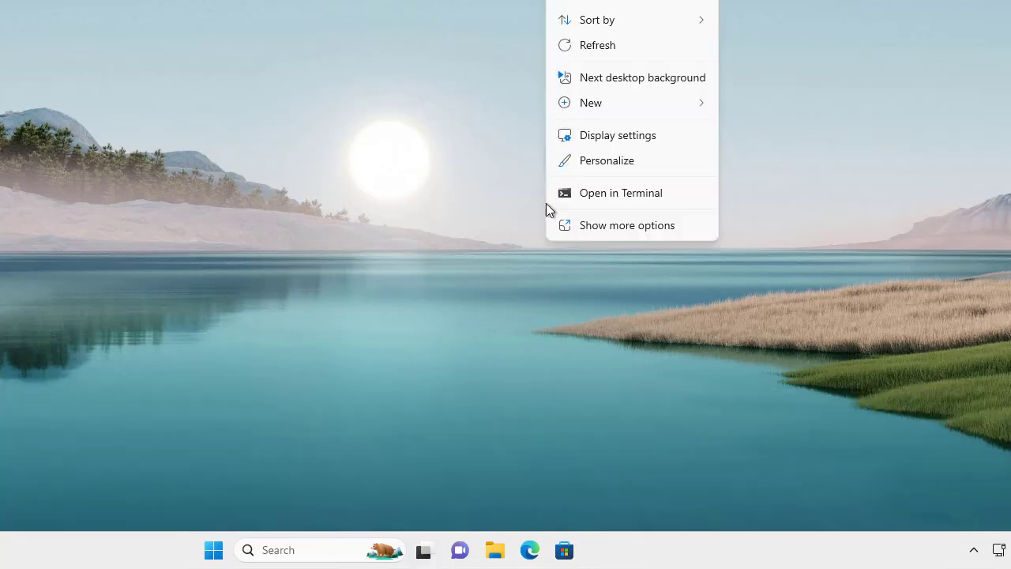
{"action": "left_click", "coordinate": [626, 227]}
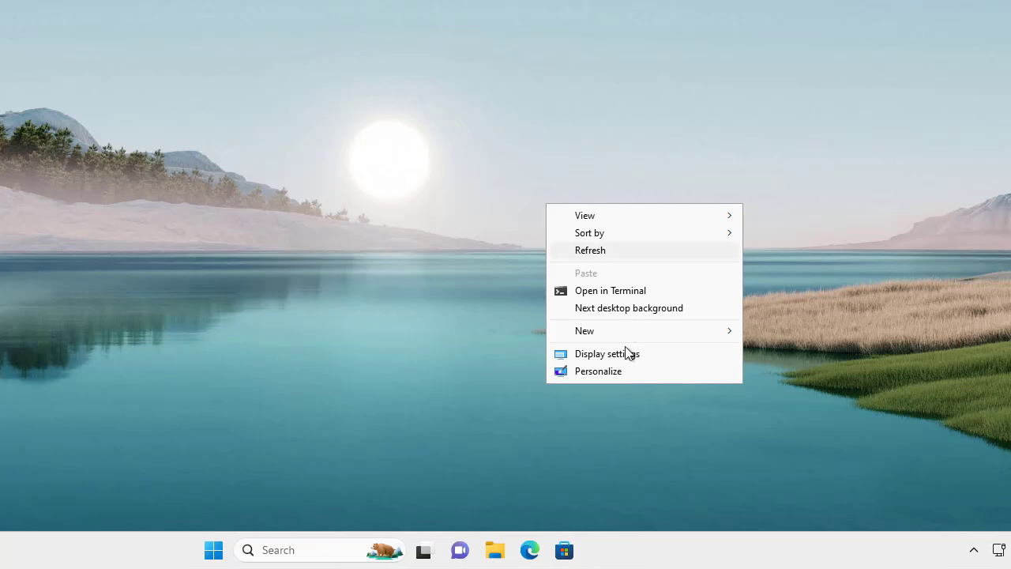
{"action": "left_click", "coordinate": [599, 371]}
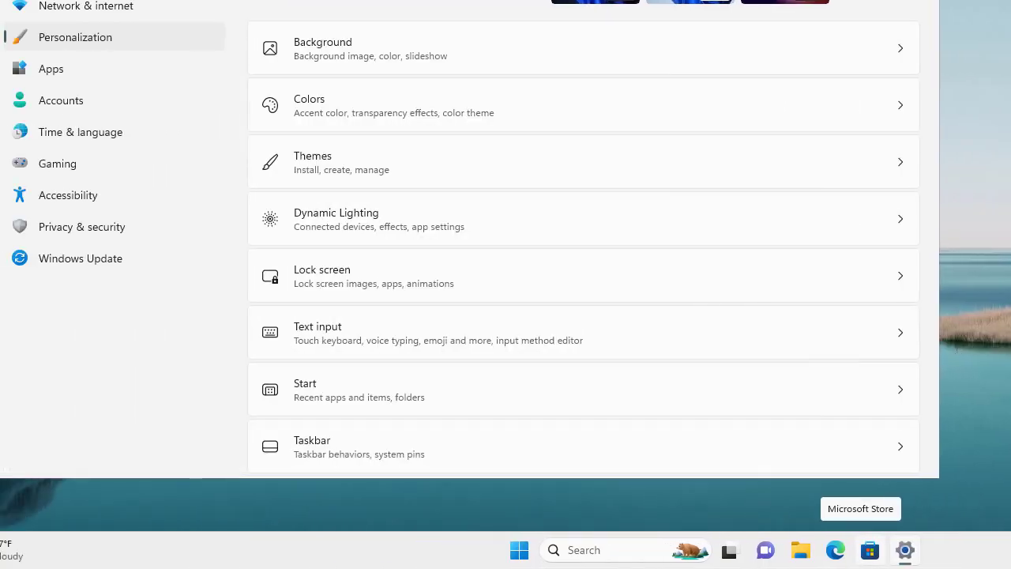
{"action": "left_click", "coordinate": [432, 281]}
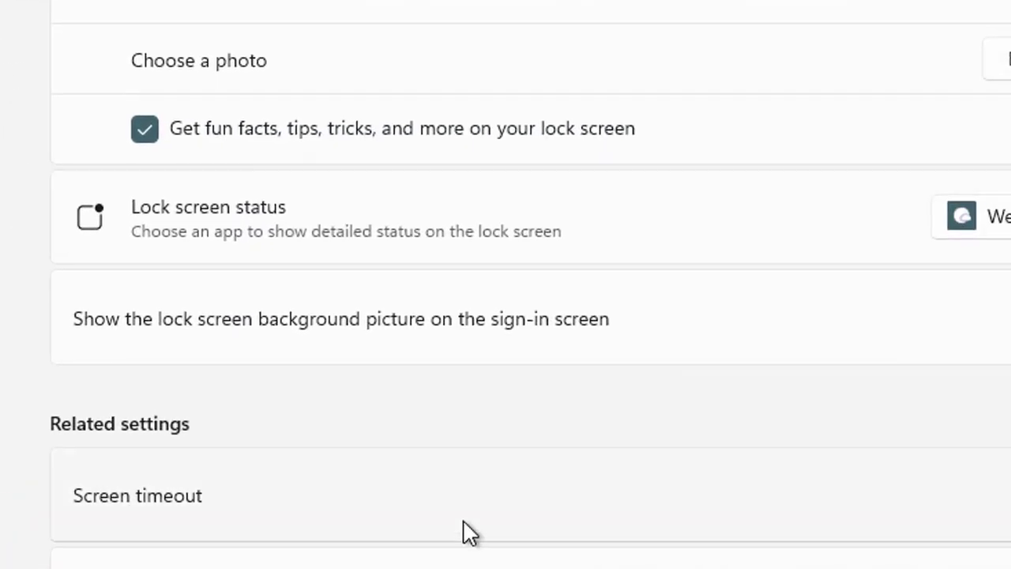
{"action": "left_click", "coordinate": [421, 511]}
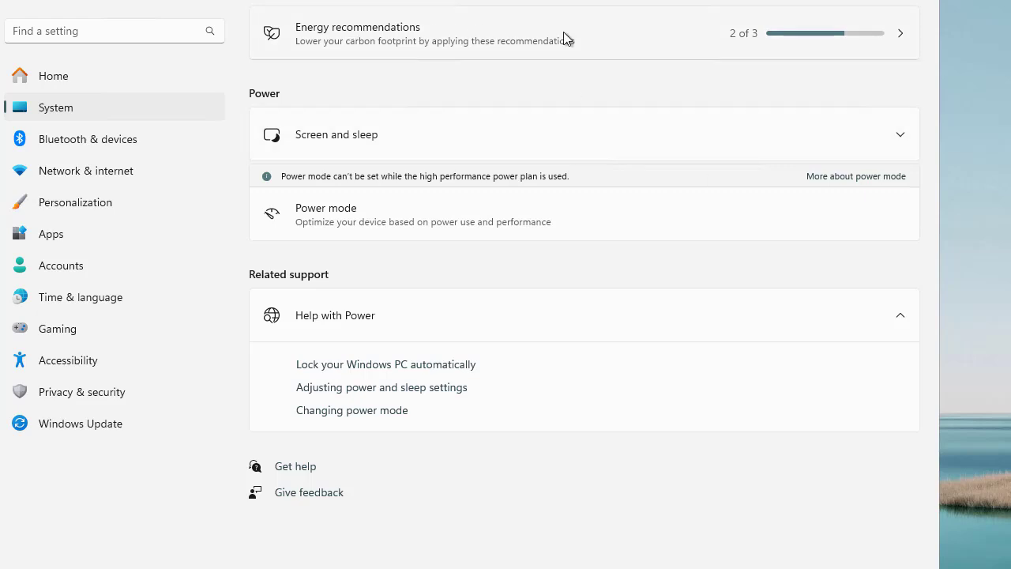
Apply the energy recommendation to turn off the screen after 3 minutes and open its power settings.
{"action": "left_click", "coordinate": [670, 40]}
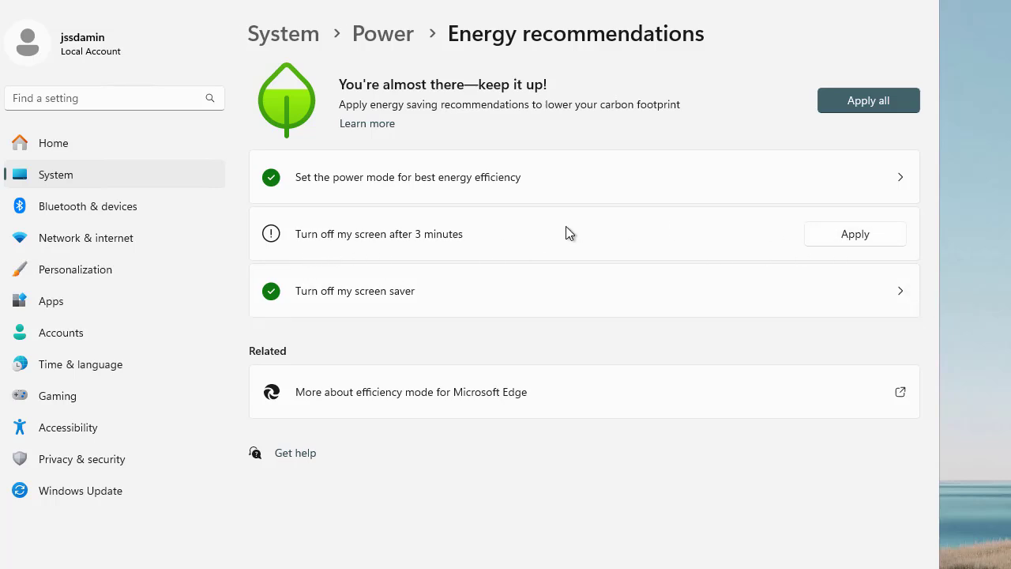
{"action": "left_click", "coordinate": [828, 229]}
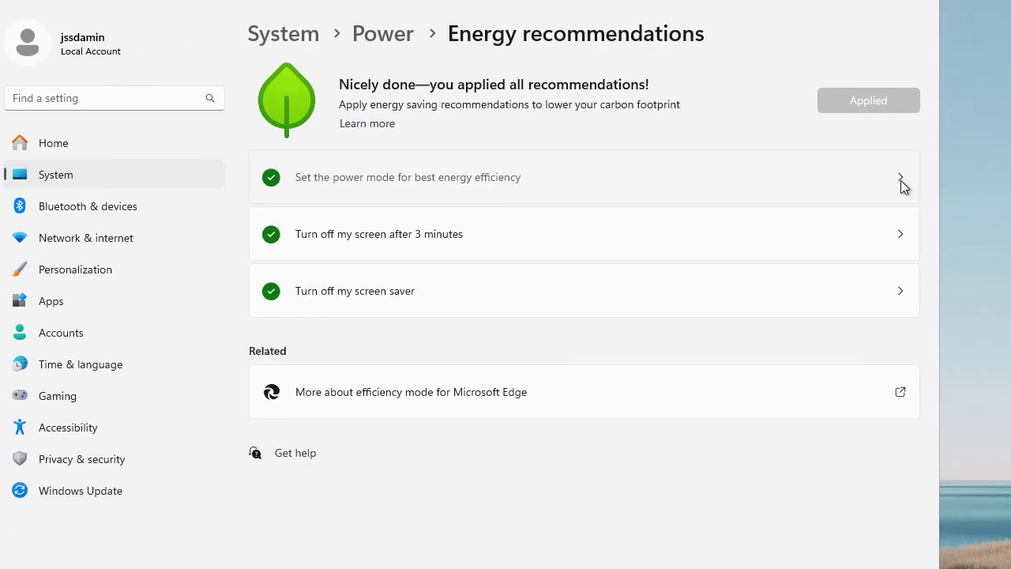
{"action": "left_click", "coordinate": [869, 230]}
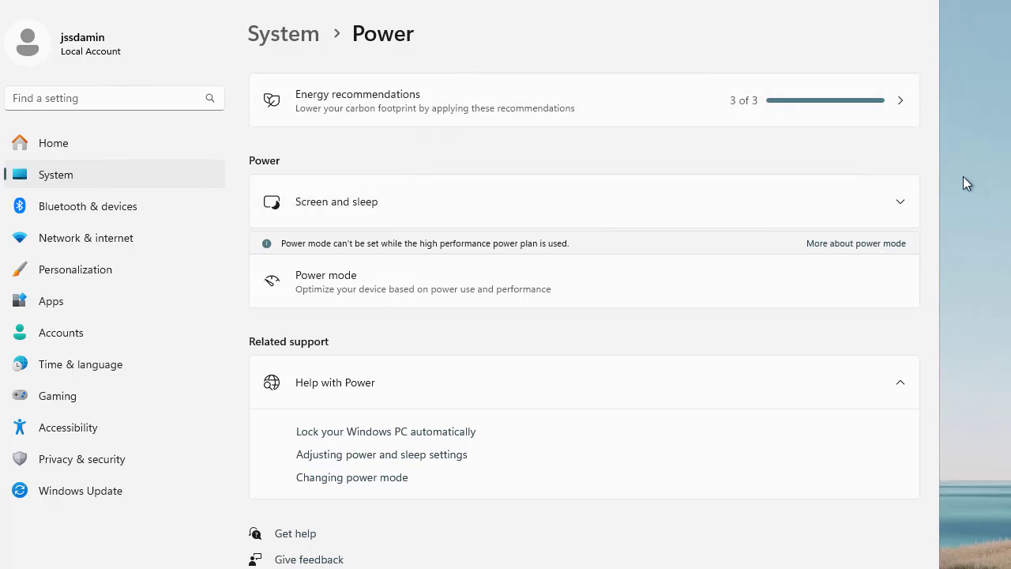
Expand Screen and sleep and examine the available times for turning off the screen when plugged in.
{"action": "left_click", "coordinate": [907, 209]}
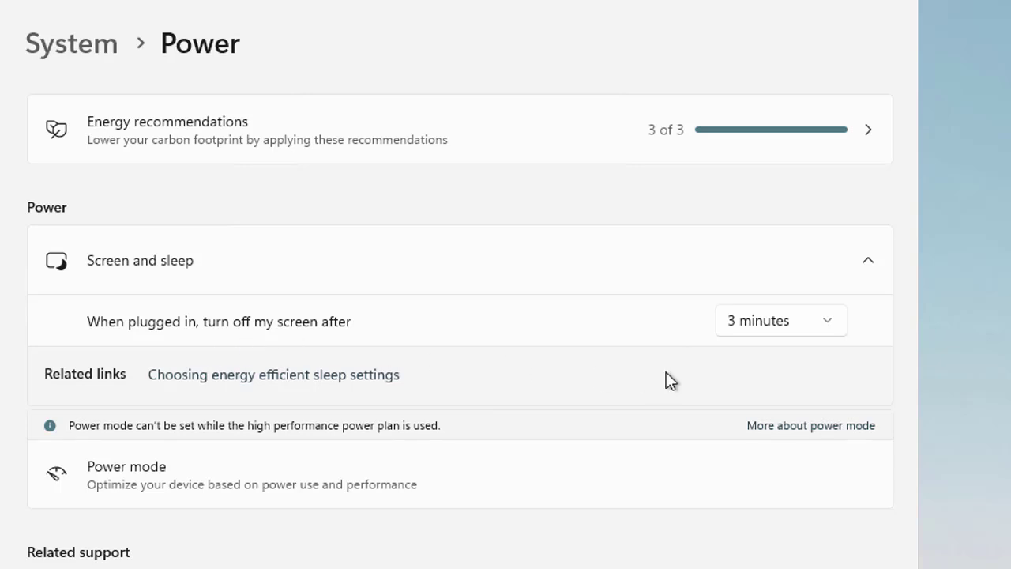
{"action": "left_click", "coordinate": [779, 325]}
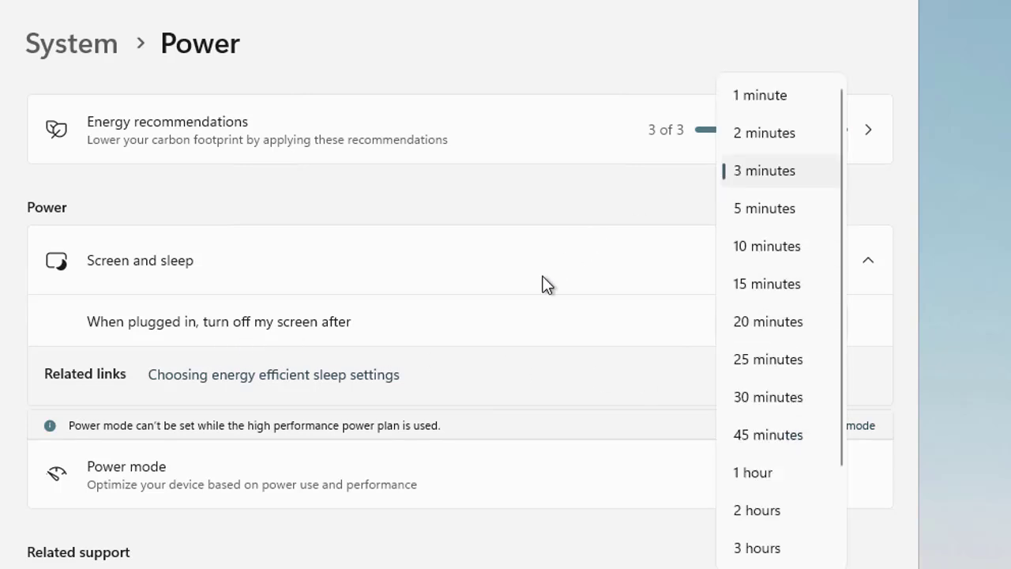
{"action": "left_click", "coordinate": [520, 207]}
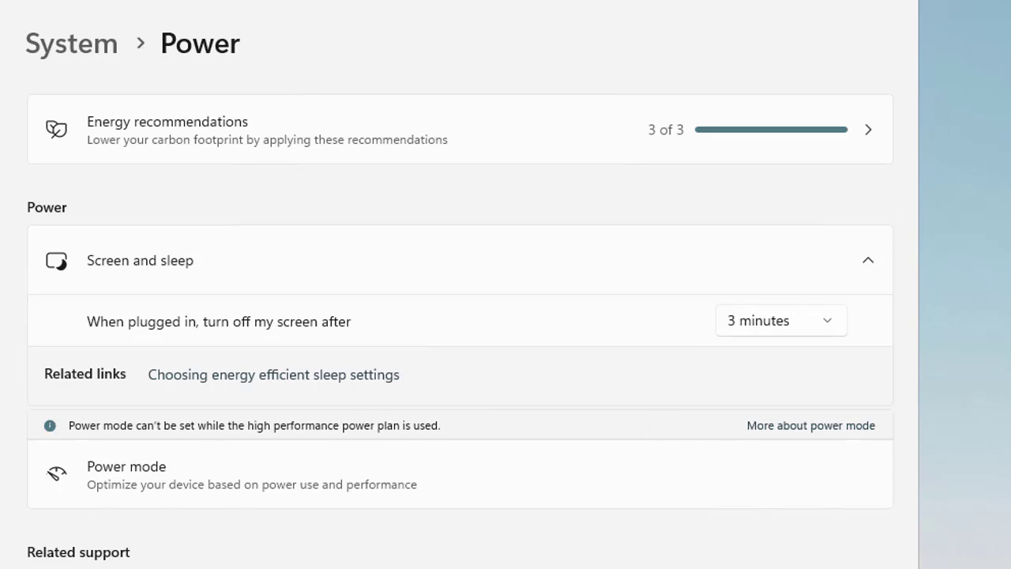
{"action": "scroll", "coordinate": [458, 316], "scroll_direction": "down", "scroll_amount": 3}
{"action": "scroll", "coordinate": [458, 316], "scroll_direction": "up", "scroll_amount": 3}
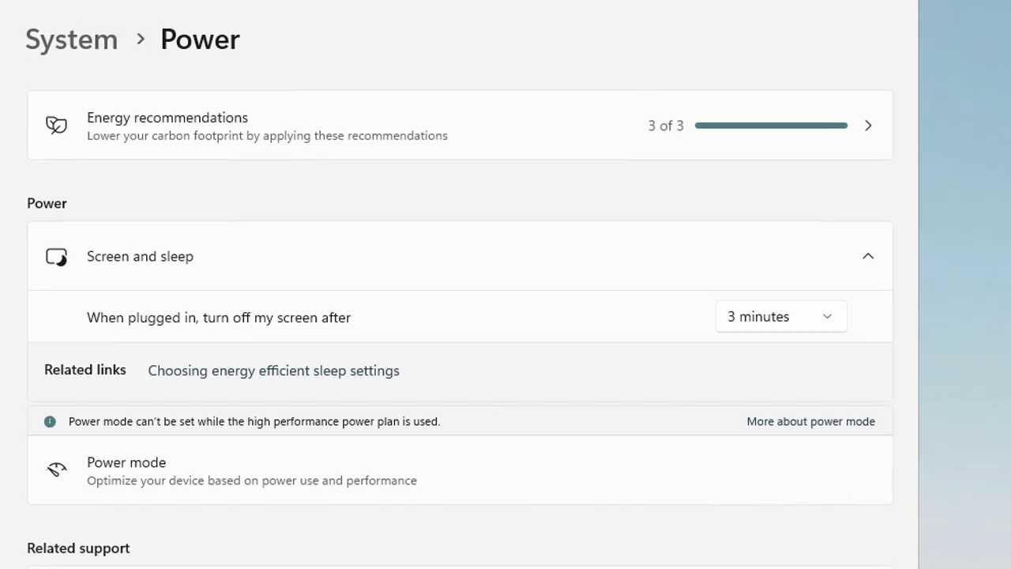
Follow the screen saver energy recommendation to the Lock screen page and open the Screen Saver Settings dialog.
{"action": "left_click", "coordinate": [727, 136]}
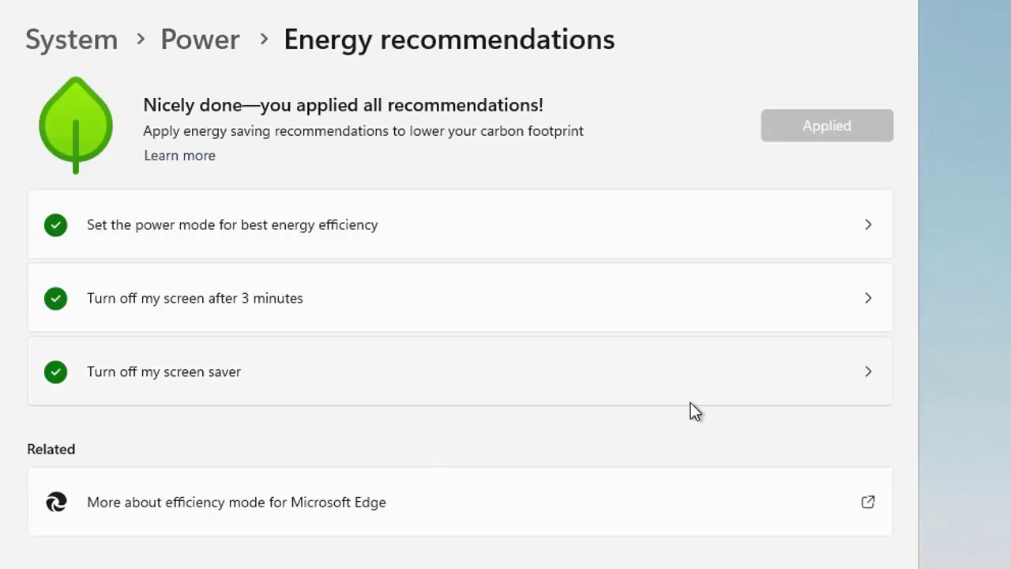
{"action": "left_click", "coordinate": [870, 370]}
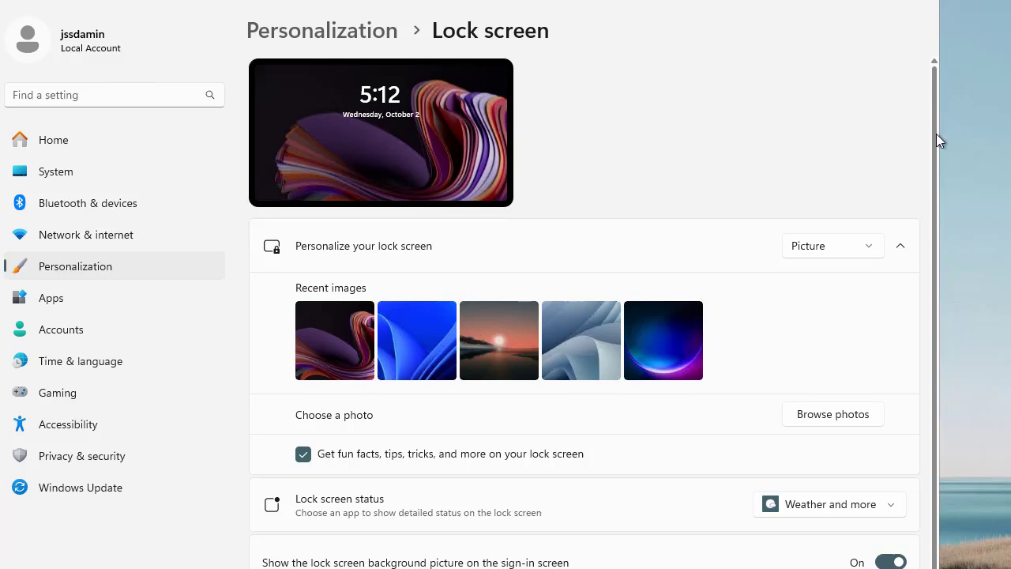
{"action": "scroll", "coordinate": [937, 139], "scroll_direction": "down", "scroll_amount": 2}
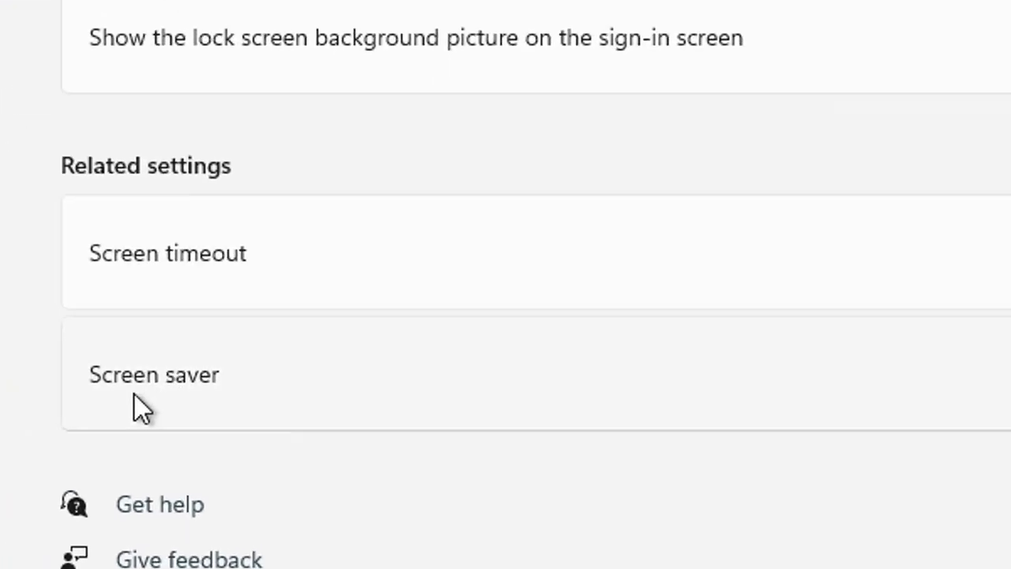
{"action": "left_click", "coordinate": [135, 394]}
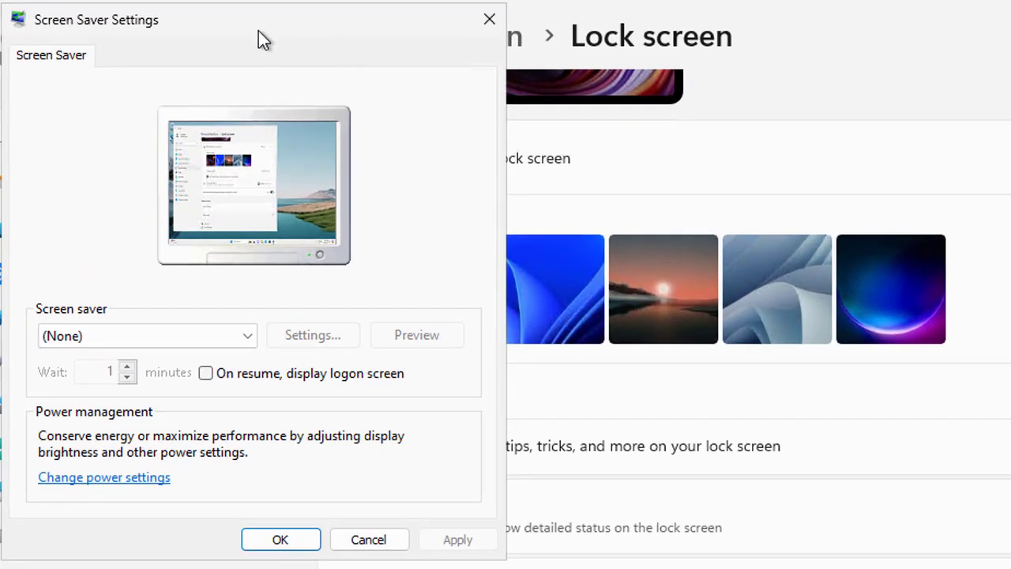
Set the screen saver to 3D Text and confirm the Screen Saver Settings dialog.
{"action": "left_click", "coordinate": [237, 344]}
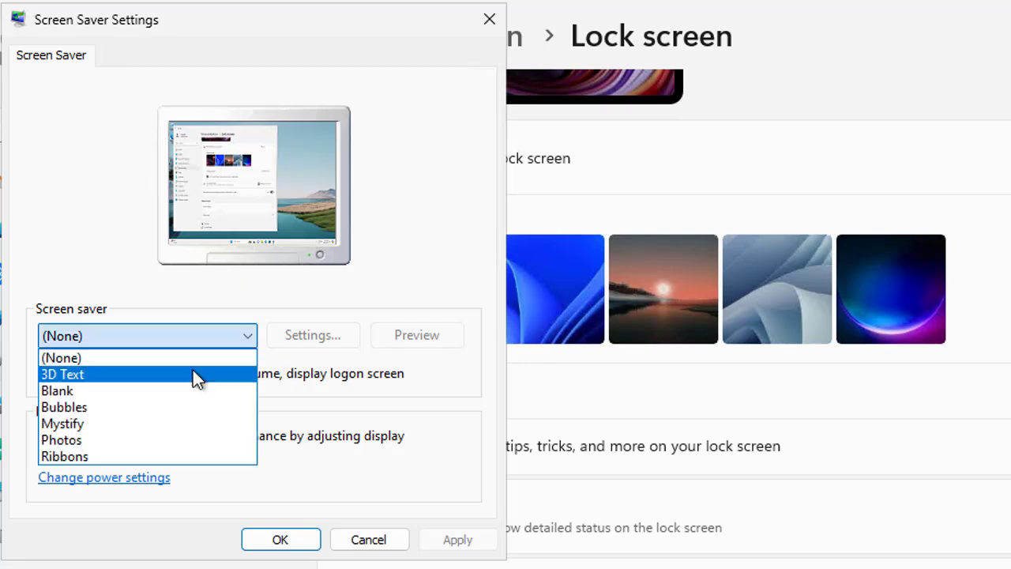
{"action": "left_click", "coordinate": [193, 370]}
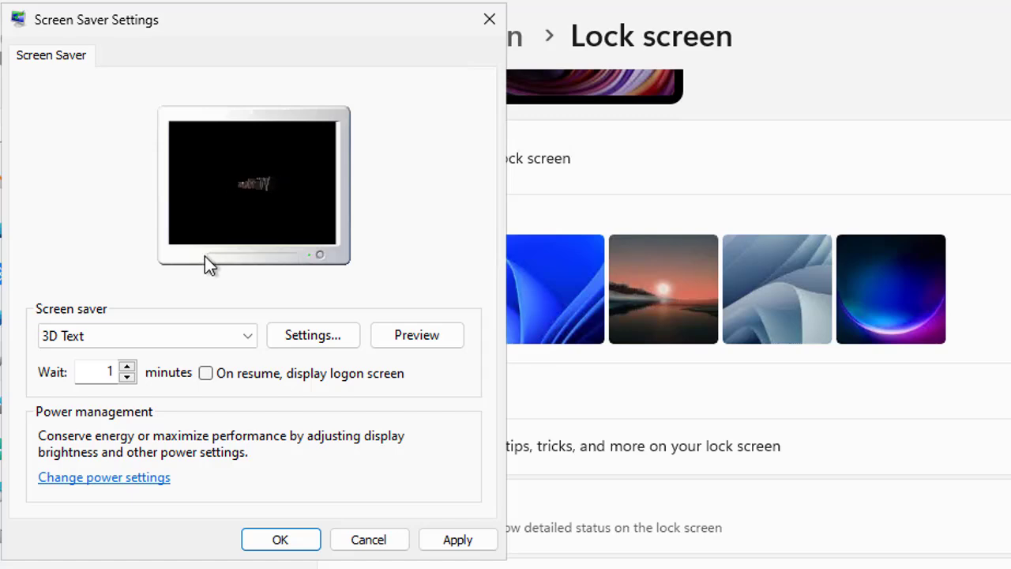
{"action": "left_click_drag", "start_coordinate": [168, 32], "coordinate": [334, 85]}
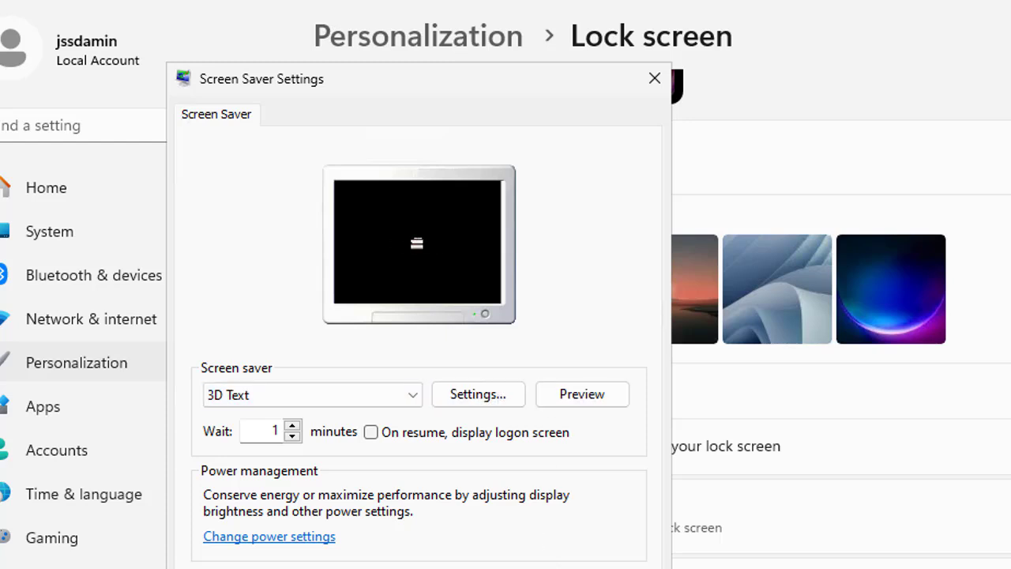
{"action": "left_click", "coordinate": [434, 568]}
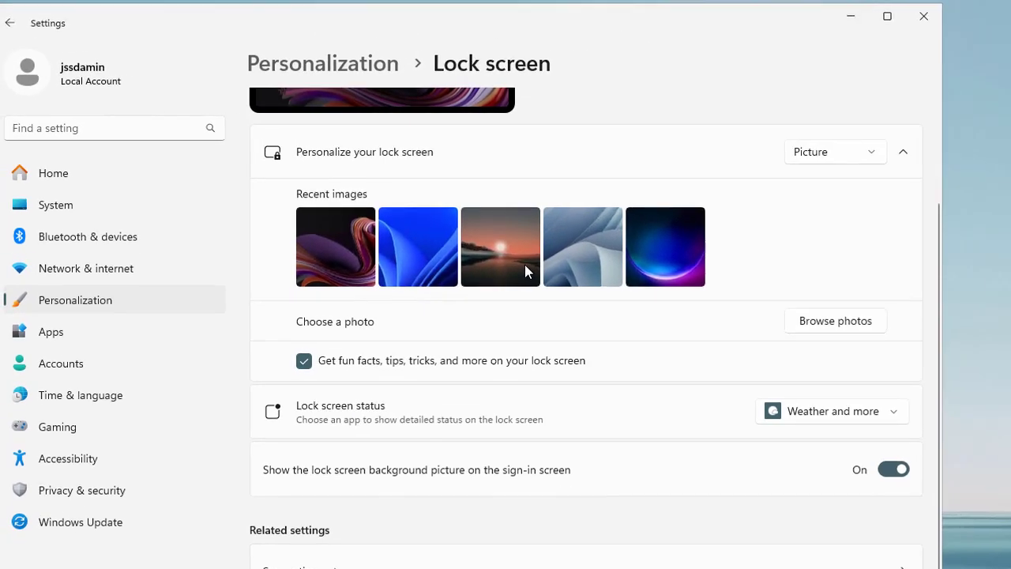